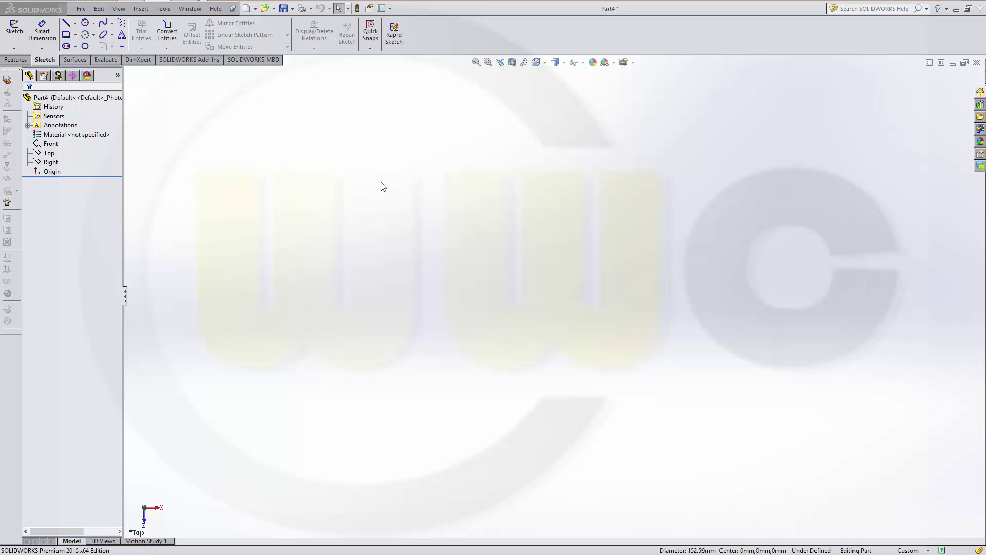
Draw a closed three-line triangle in a new sketch on the Top plane
click(14, 29)
click(381, 208)
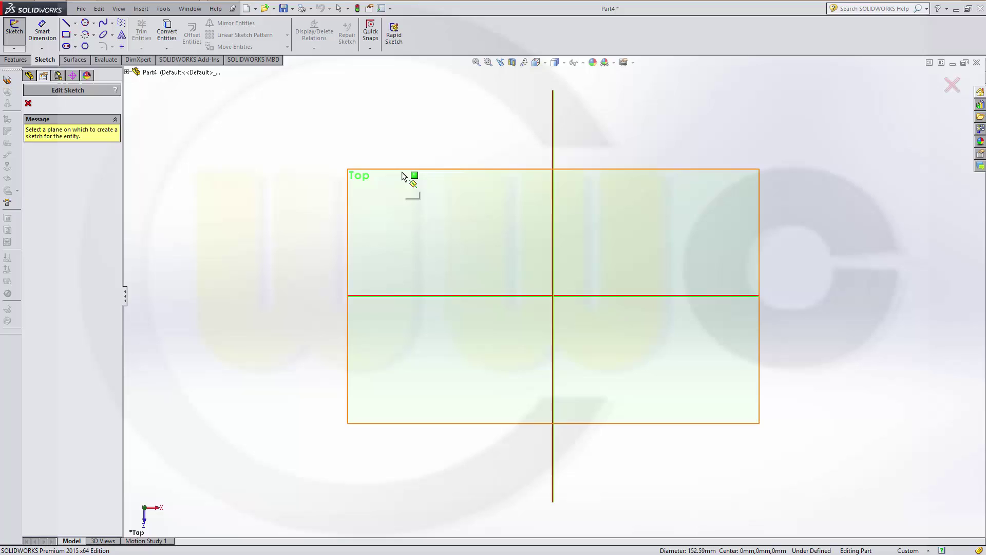
click(66, 23)
click(542, 202)
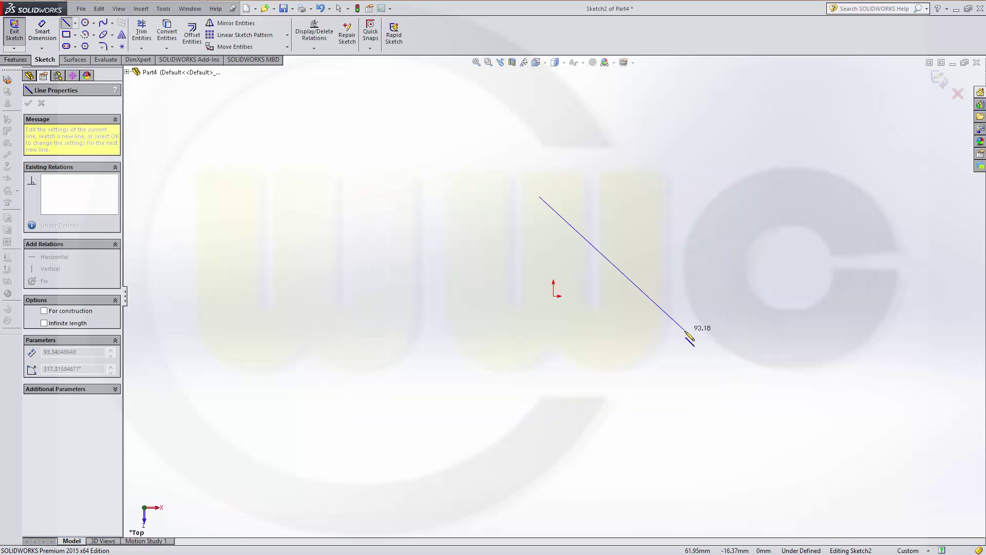
click(685, 332)
click(465, 378)
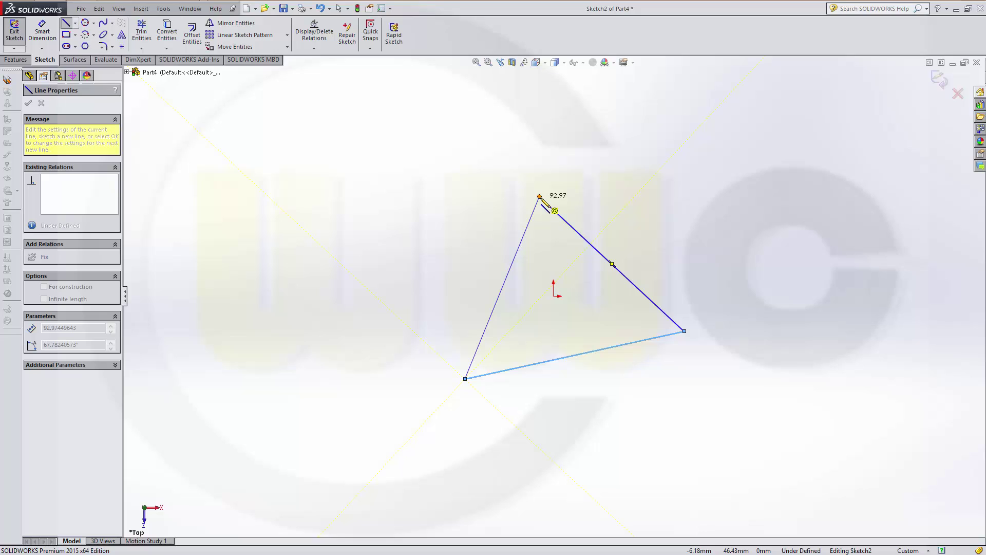
click(542, 202)
End line drawing and drag the triangle's right edge outward to reshape it
right_click(497, 137)
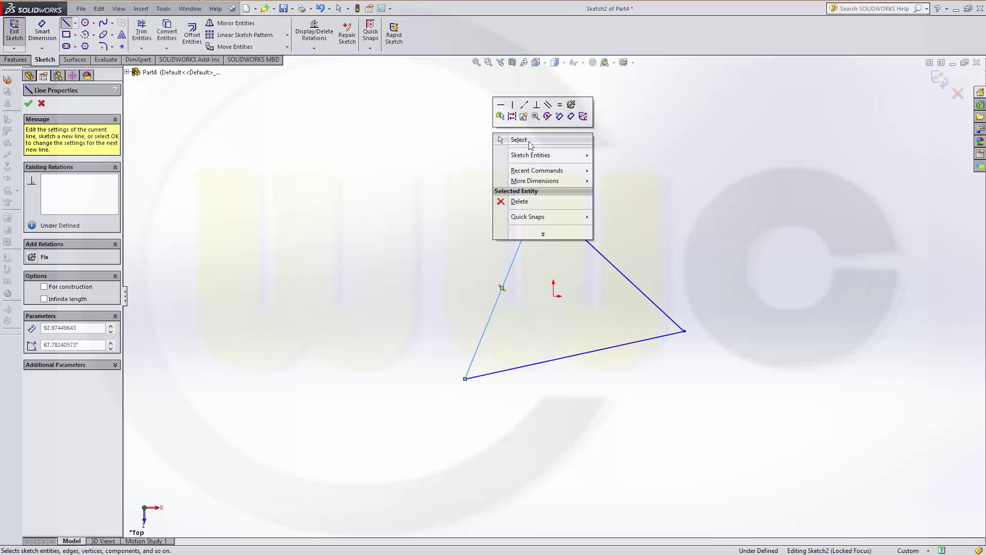
click(519, 140)
click(707, 192)
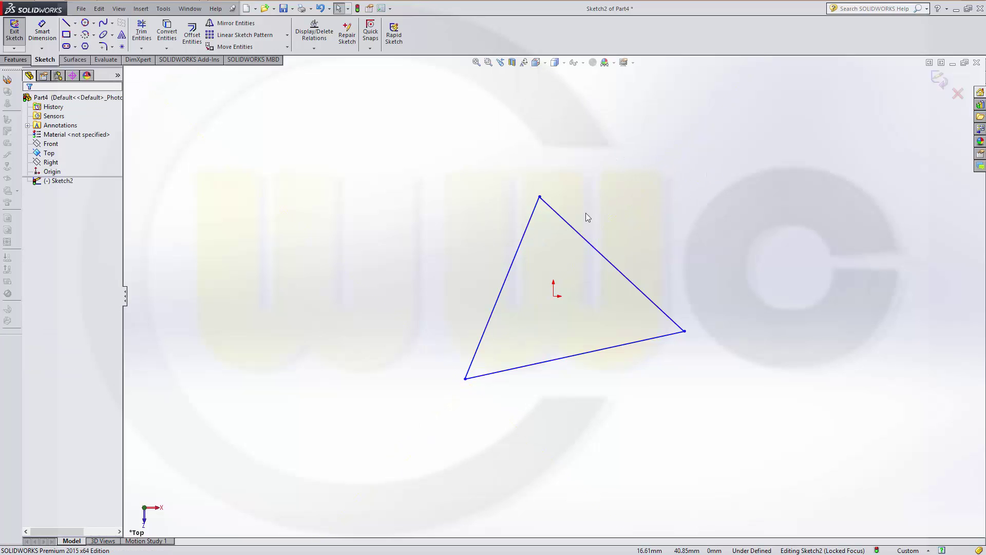
drag(571, 225, 609, 209)
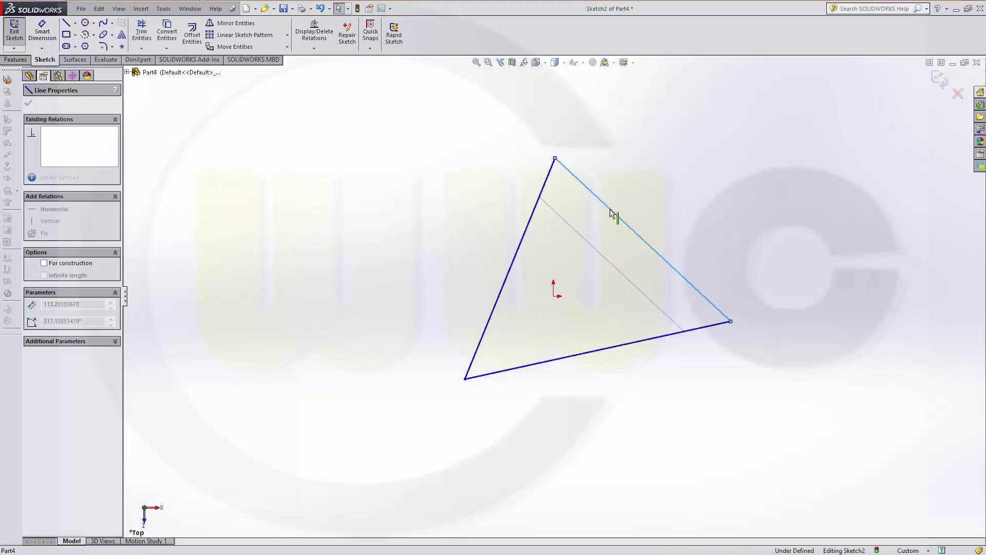
click(637, 153)
scroll(569, 170, up, 2)
scroll(594, 213, down, 4)
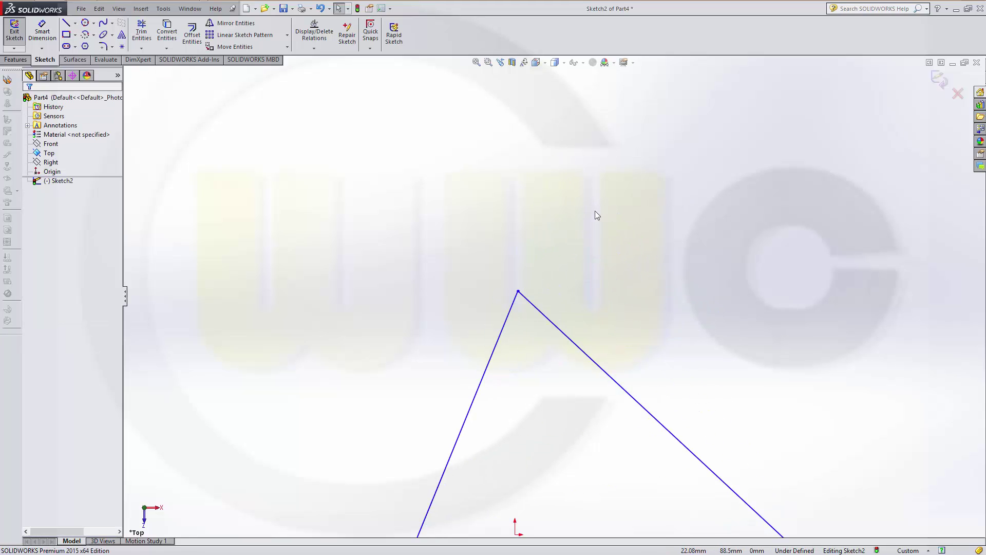
scroll(549, 369, up, 2)
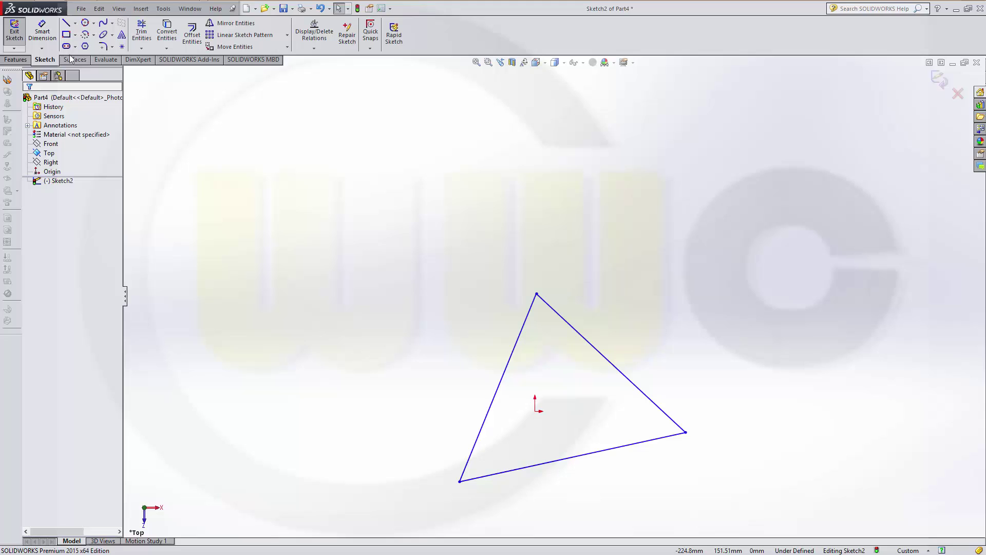
Dimension the right, bottom and left triangle edges at 100 each with Smart Dimension
click(42, 35)
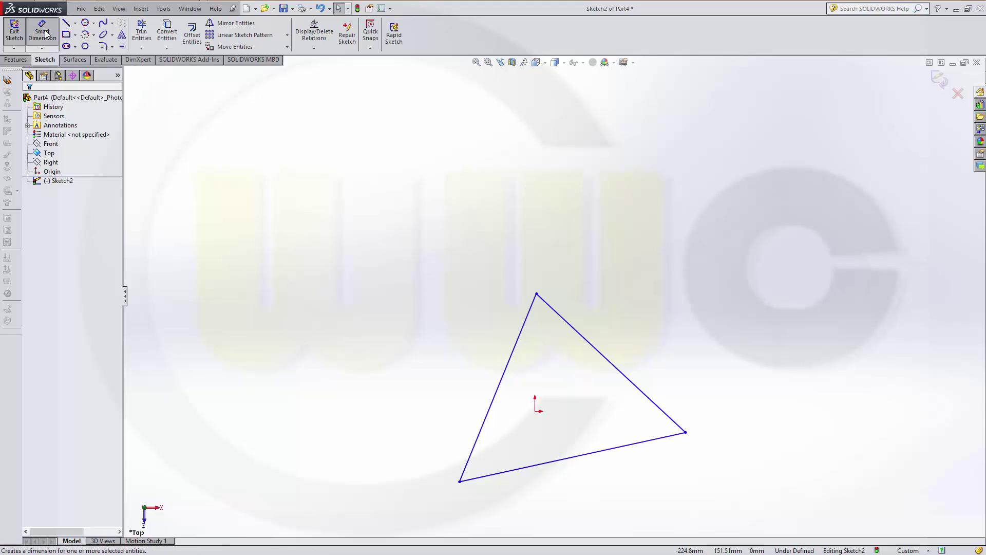
click(606, 349)
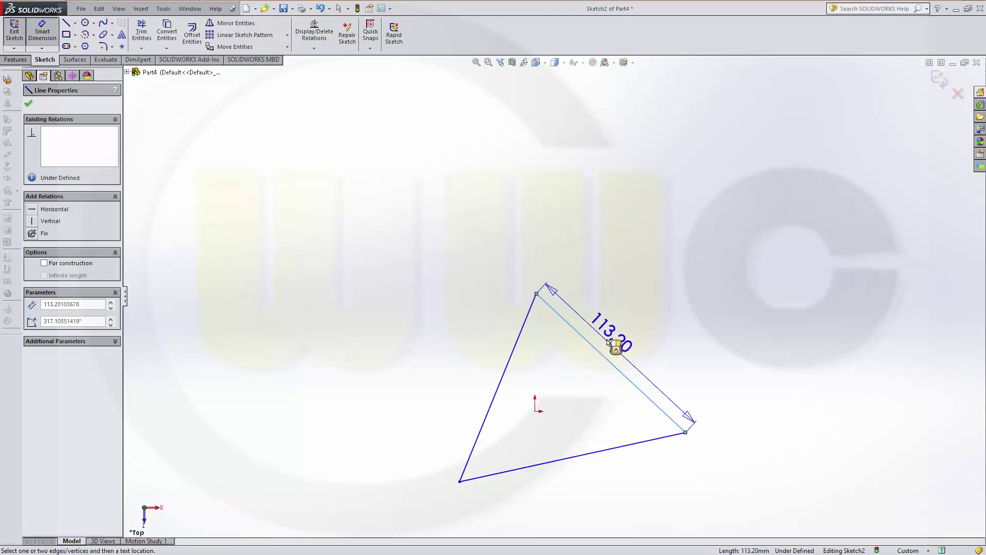
click(614, 345)
text(100)
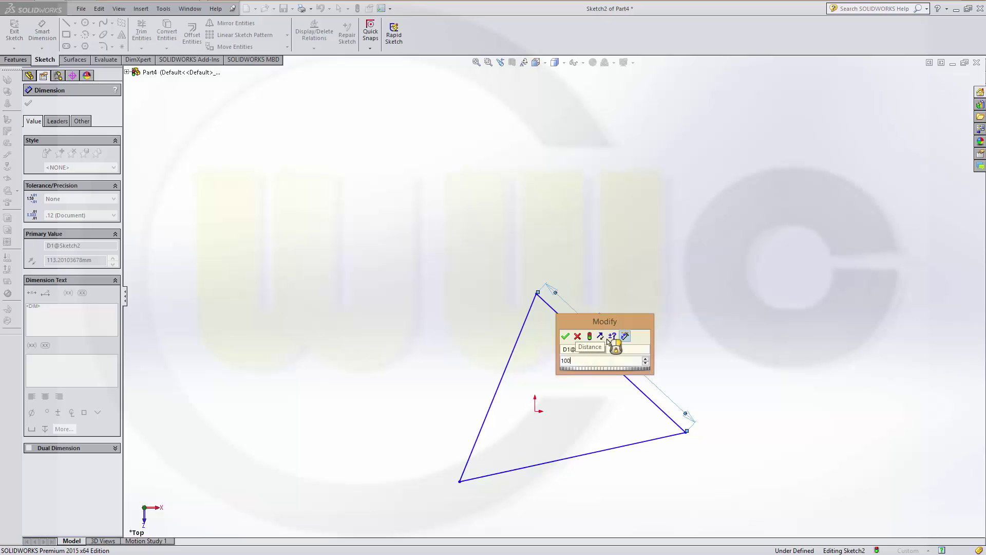
key(Return)
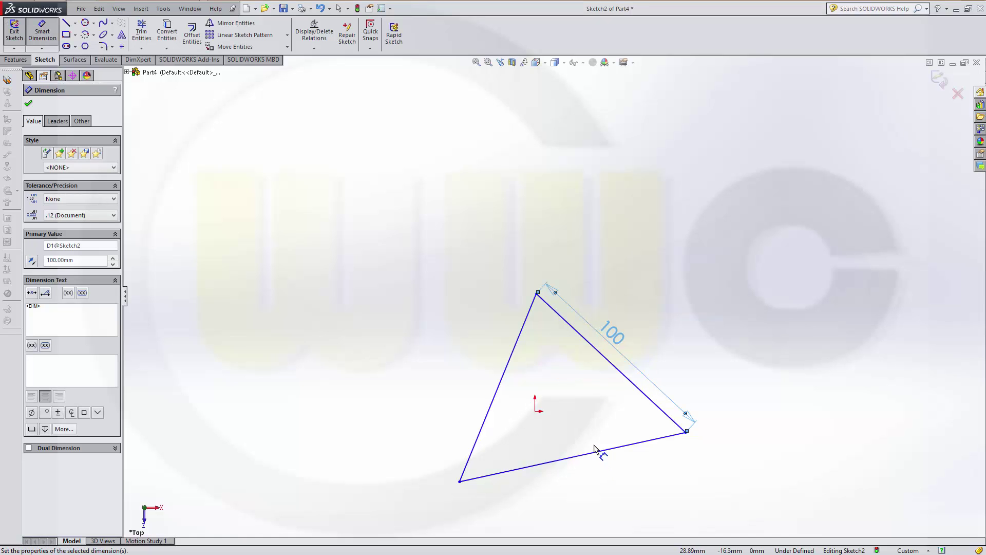
click(589, 461)
click(570, 487)
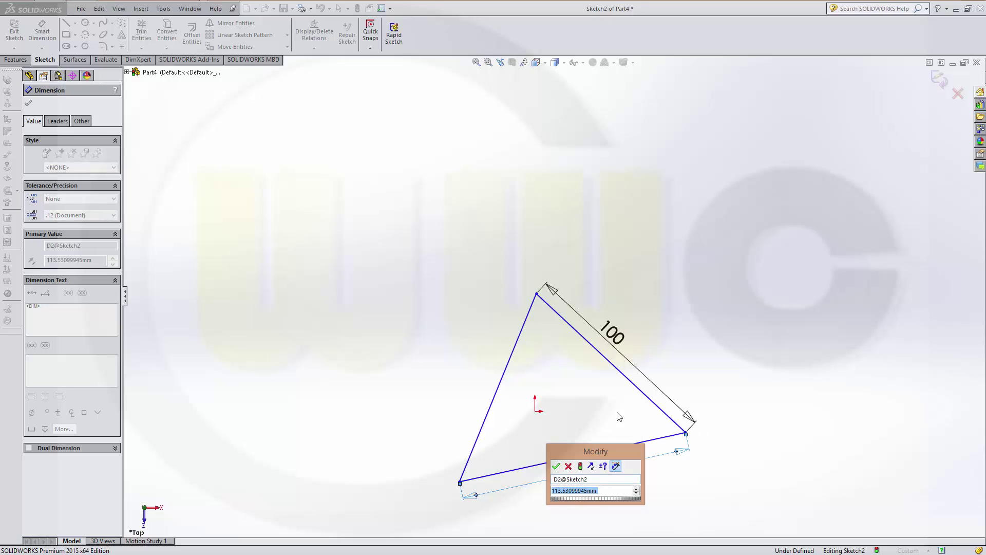
text(100)
key(Return)
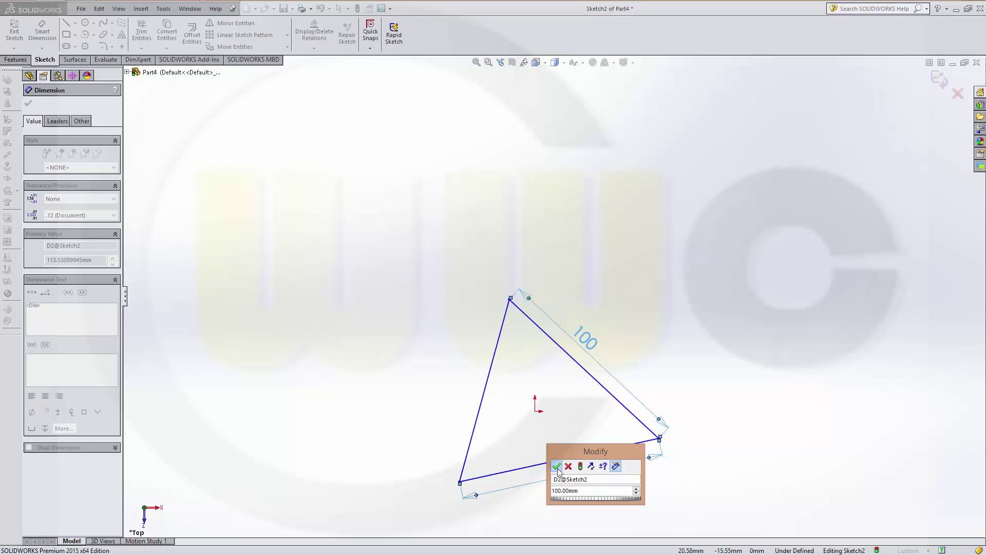
click(558, 467)
click(482, 409)
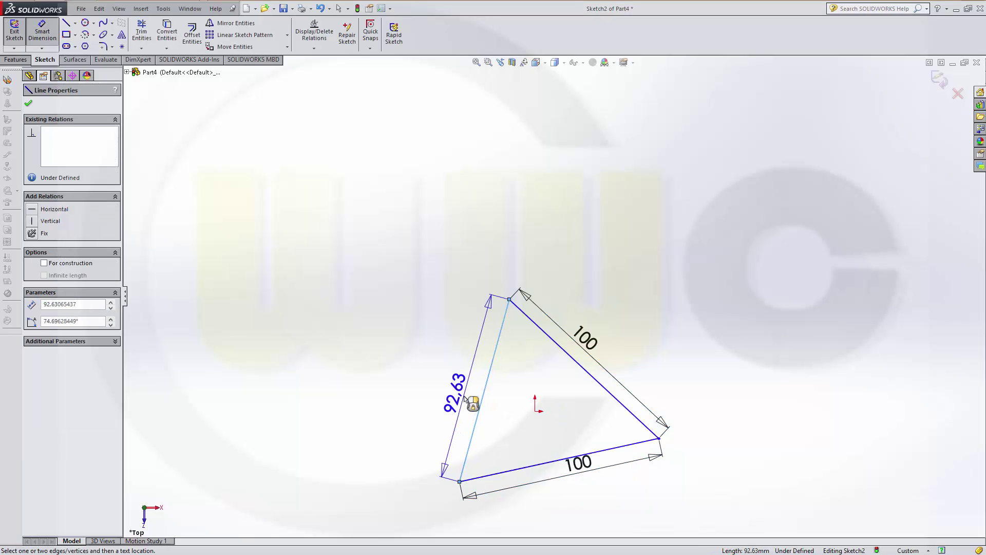
click(465, 397)
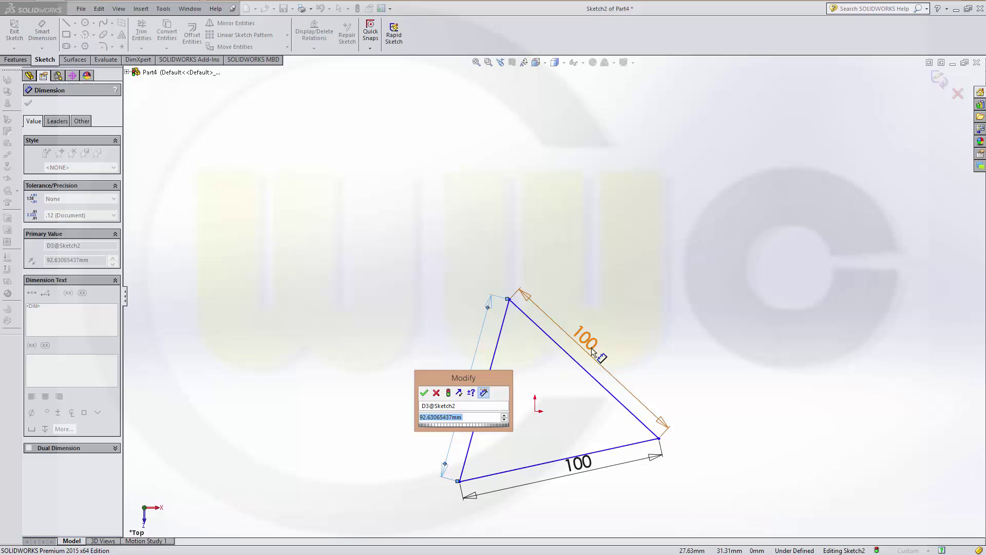
text(100.00mm)
key(Return)
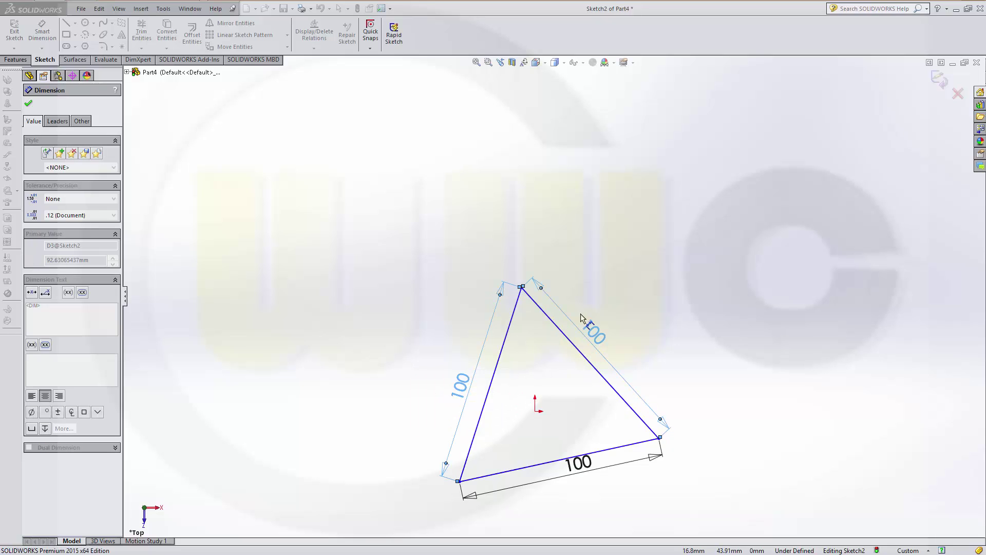
Draw a three-point circle through the triangle's corners and make it construction geometry
click(29, 104)
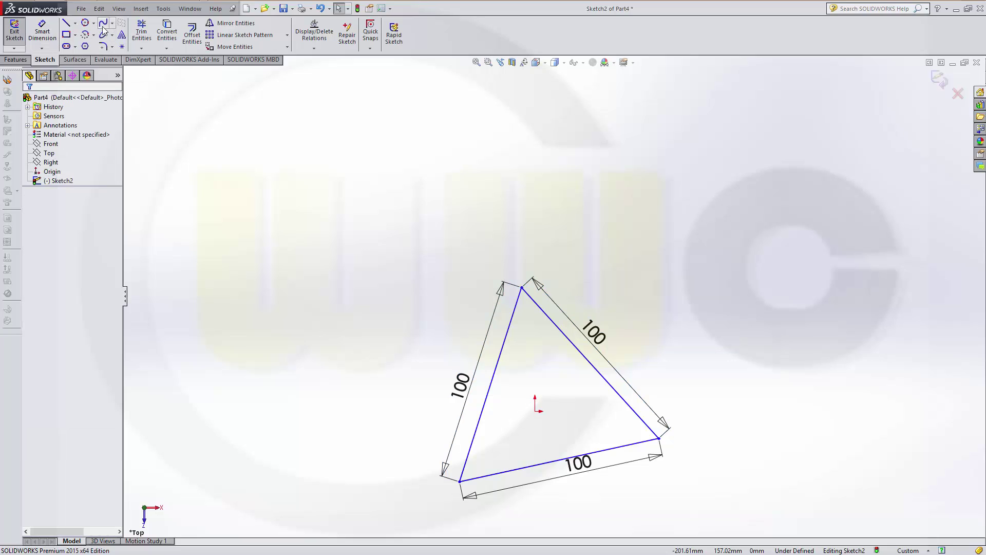
click(85, 23)
scroll(579, 502, down, 1)
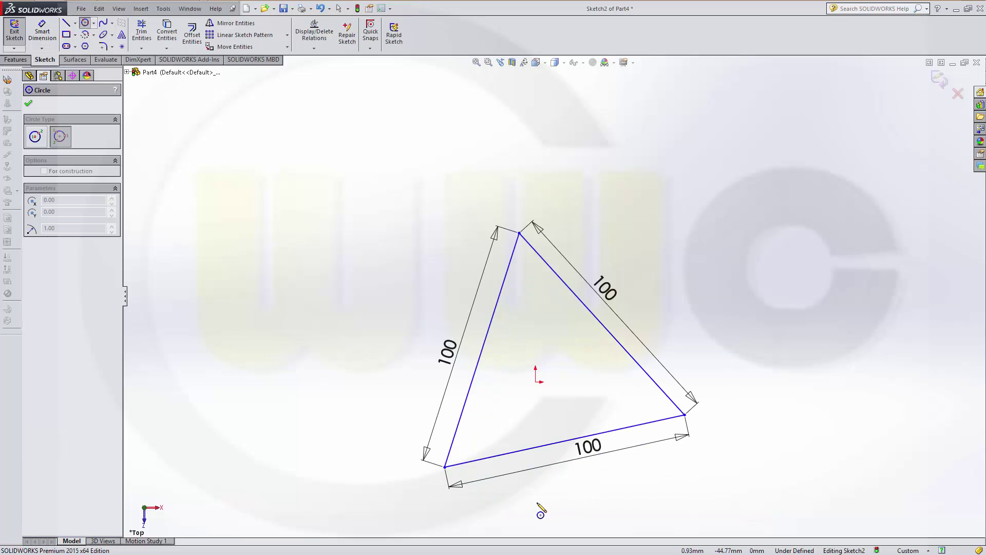
scroll(525, 482, down, 1)
scroll(525, 482, down, 1)
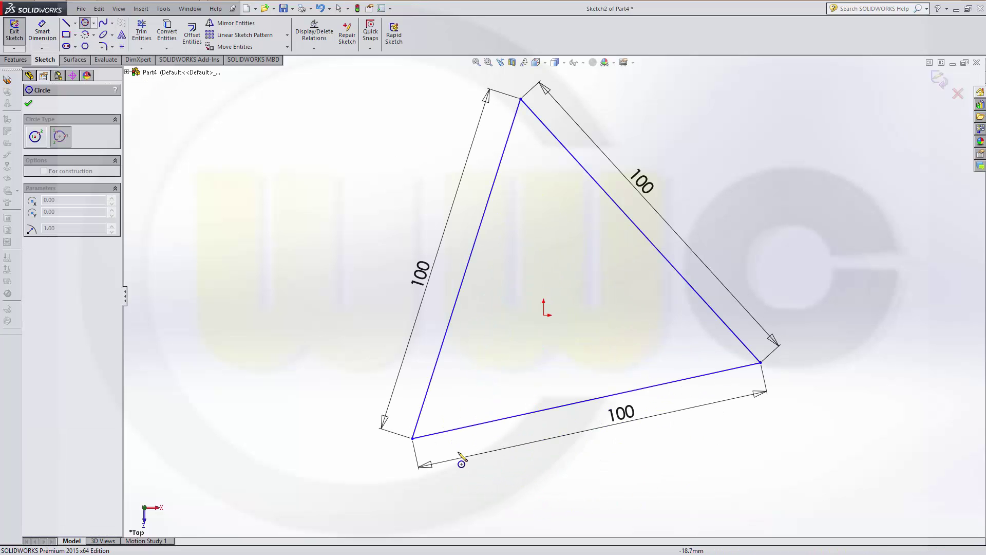
click(413, 438)
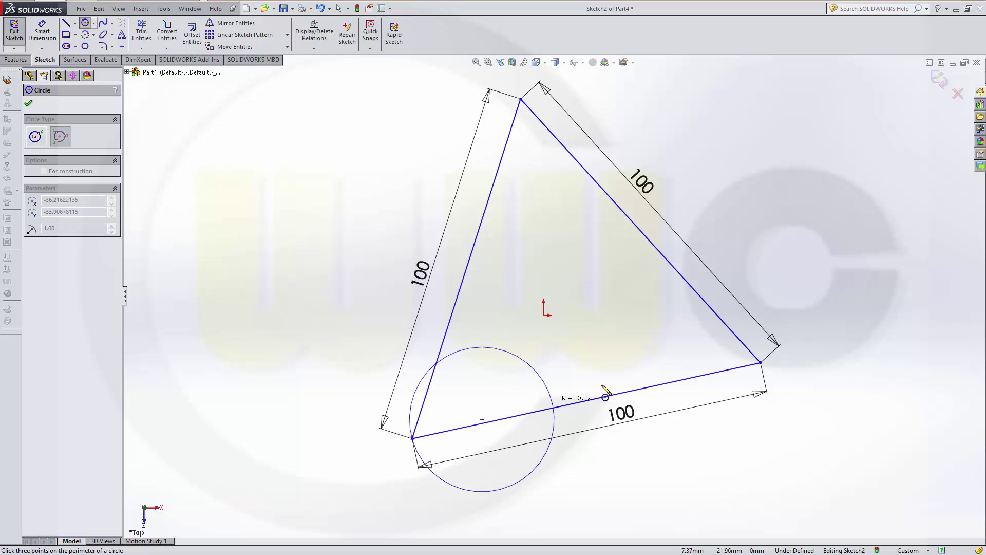
click(761, 362)
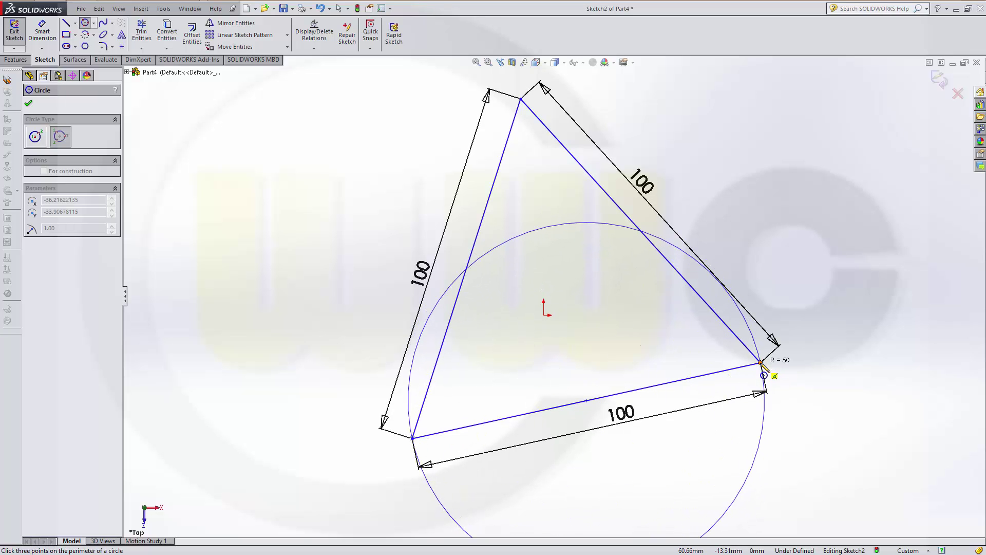
click(522, 99)
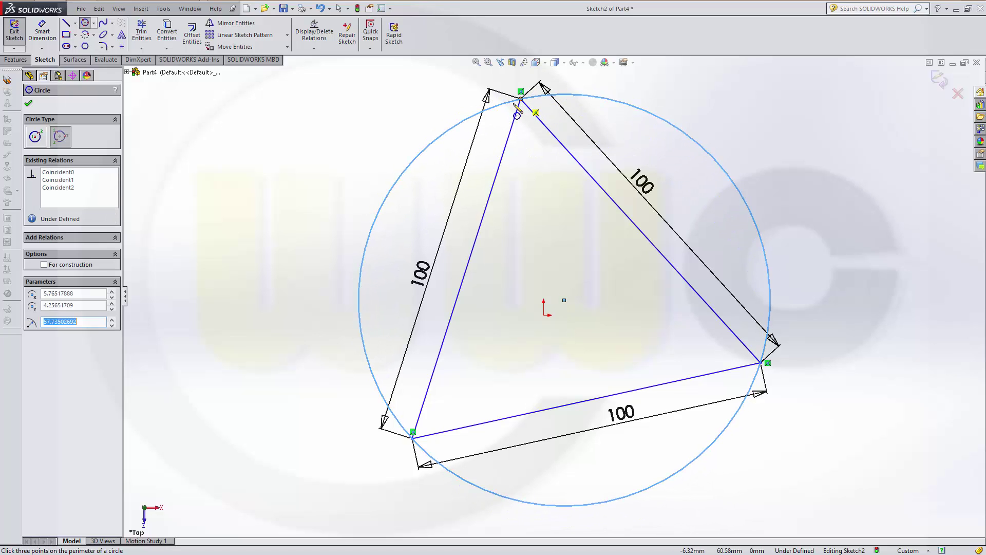
click(30, 103)
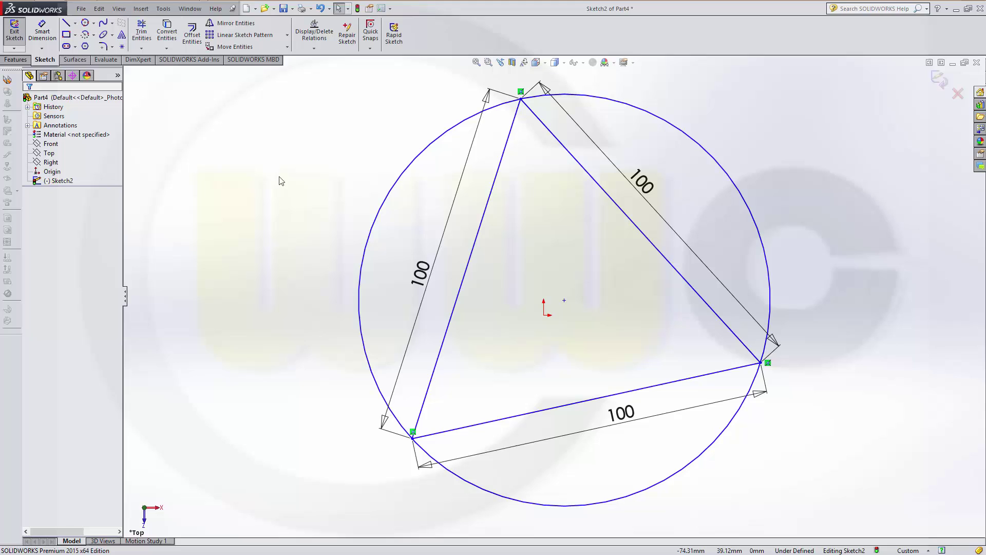
click(388, 214)
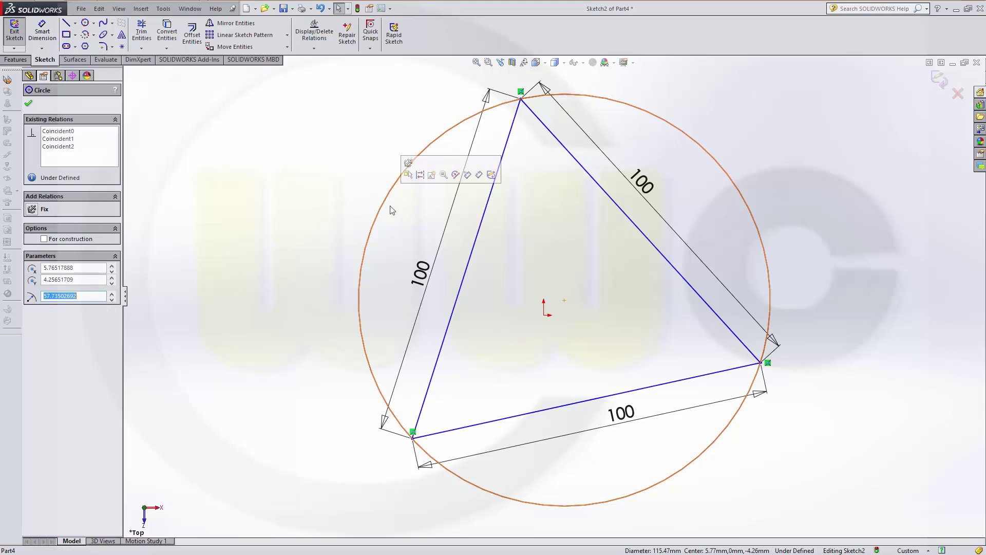
click(421, 175)
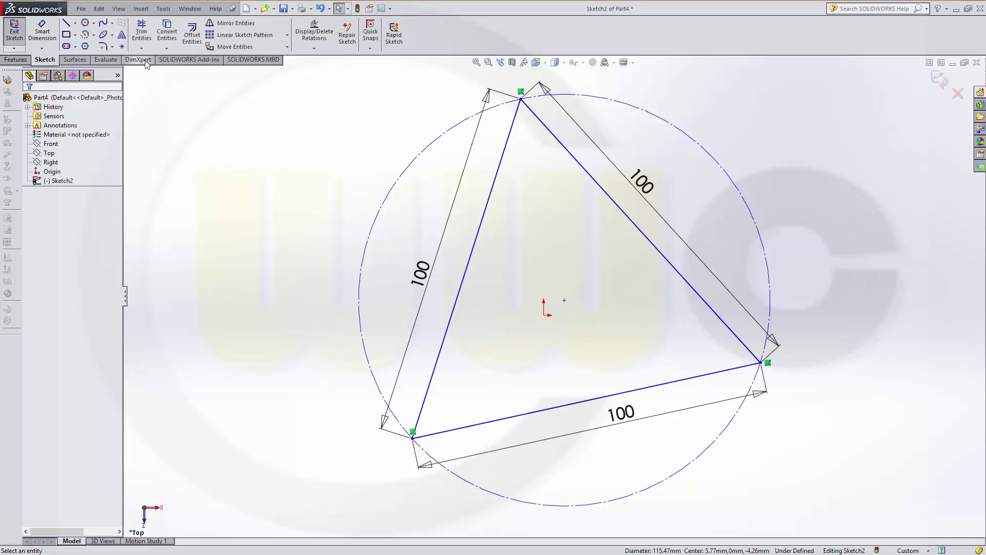
Make the circle's centre point coincident with the sketch origin
click(545, 316)
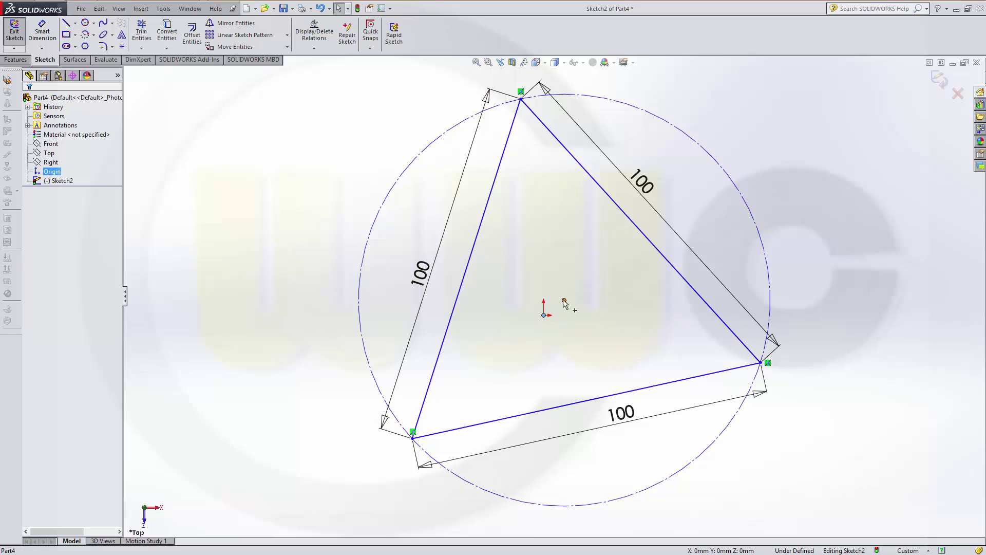
ctrl+click(564, 300)
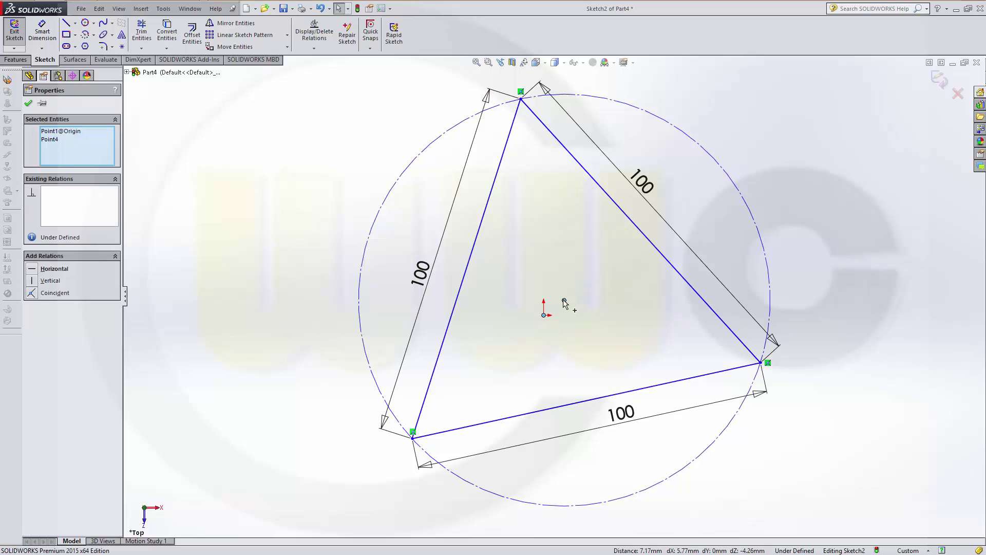
click(33, 293)
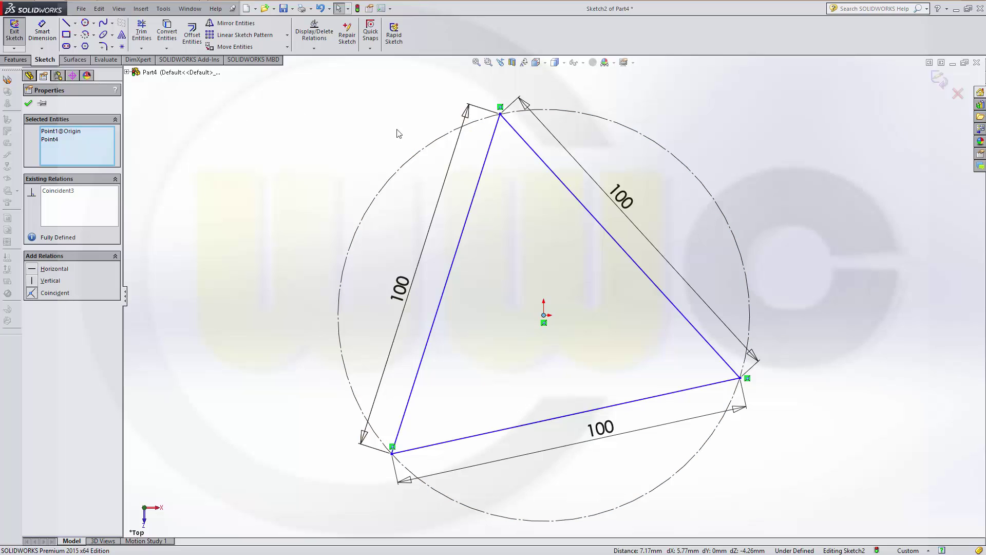
Add a Vertical relation between the top vertex and the circle centre
click(502, 114)
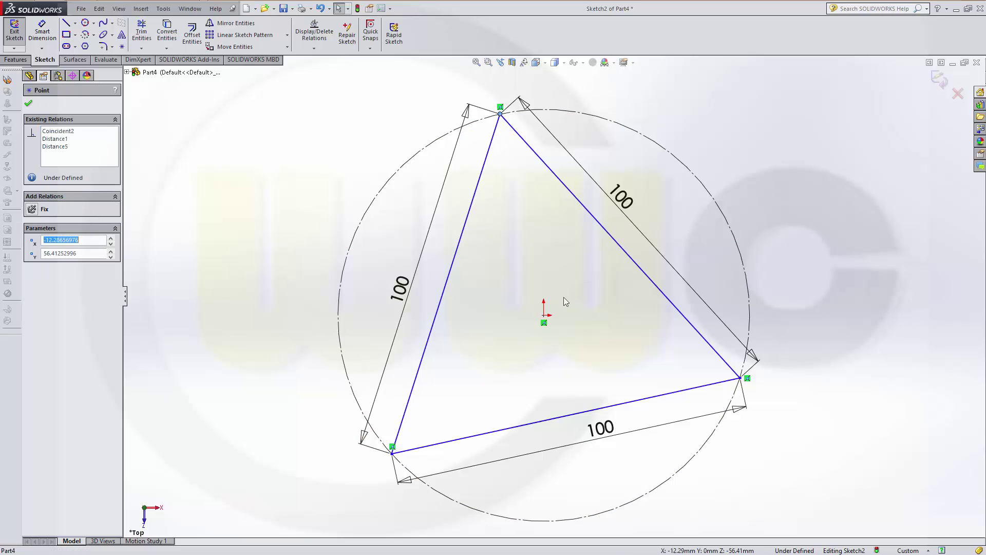
ctrl+click(545, 322)
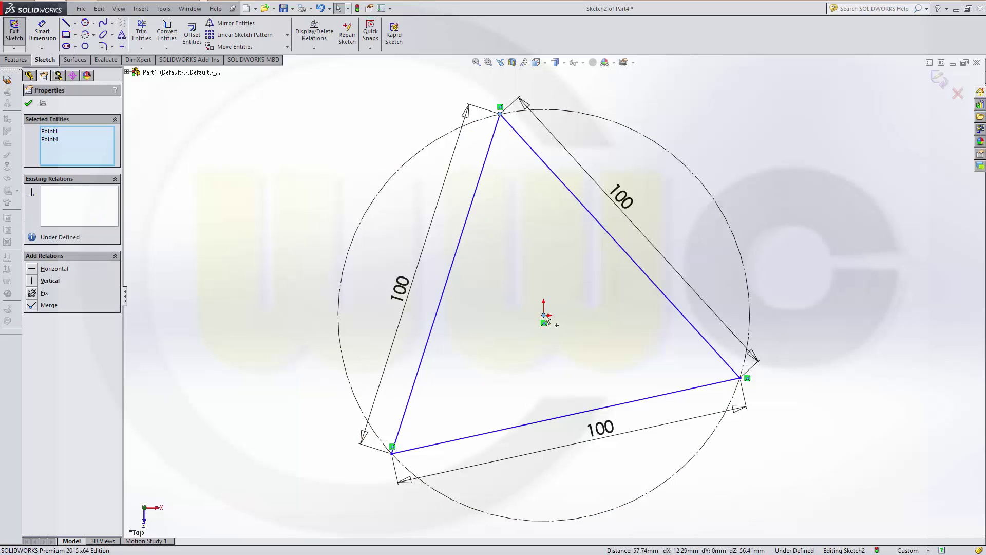
click(34, 283)
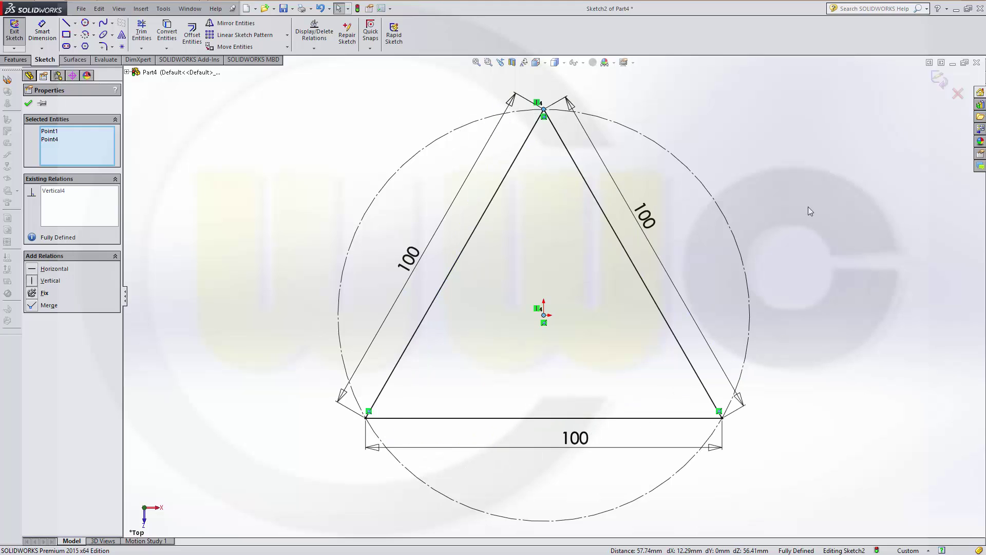
click(28, 104)
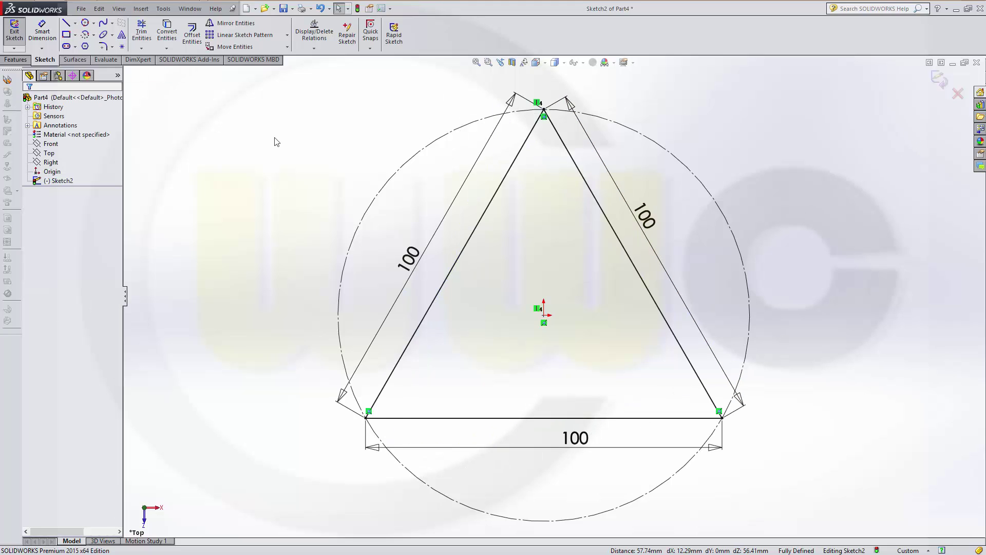
Exit the sketch and extrude the triangle 100 mm Blind as Boss-Extrude1
click(940, 79)
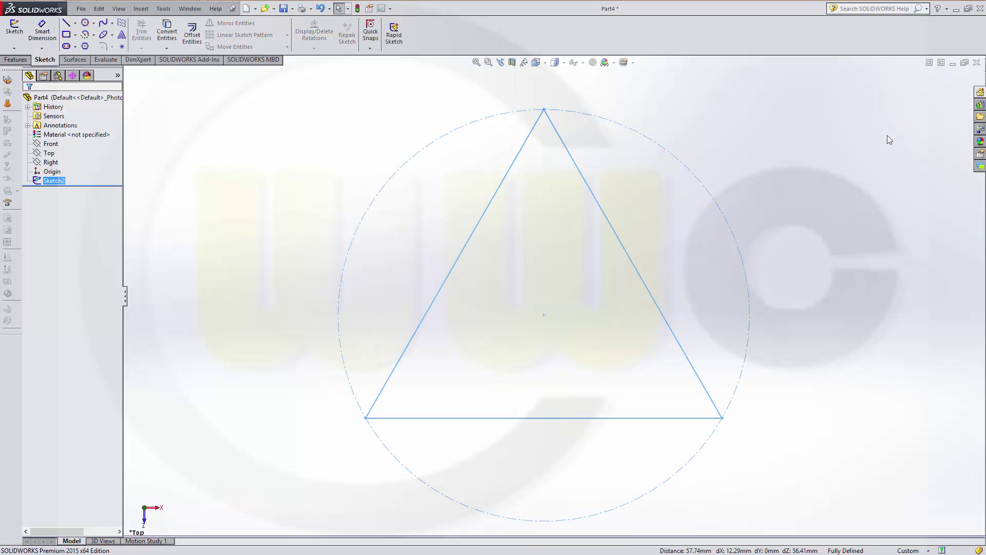
middle_drag(450, 318, 381, 226)
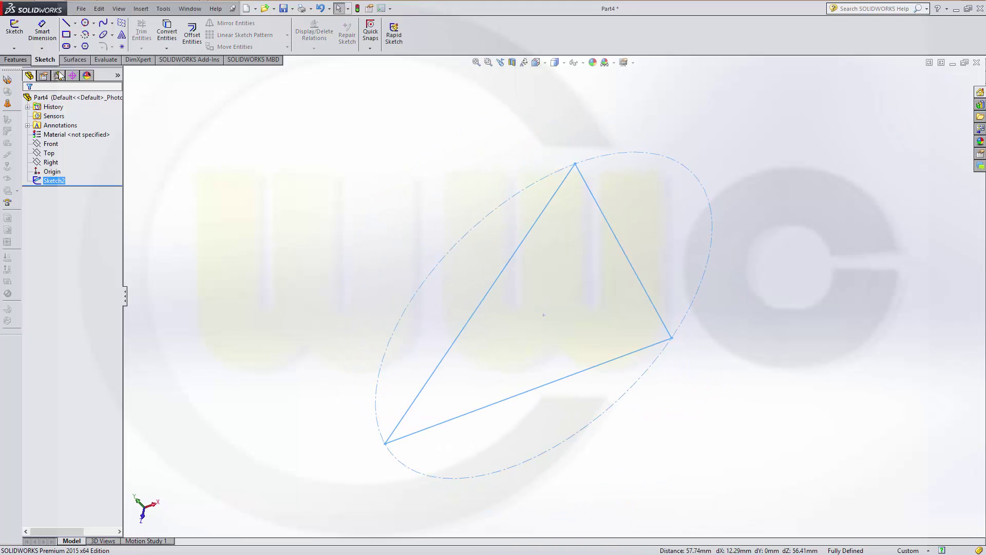
click(15, 59)
click(18, 34)
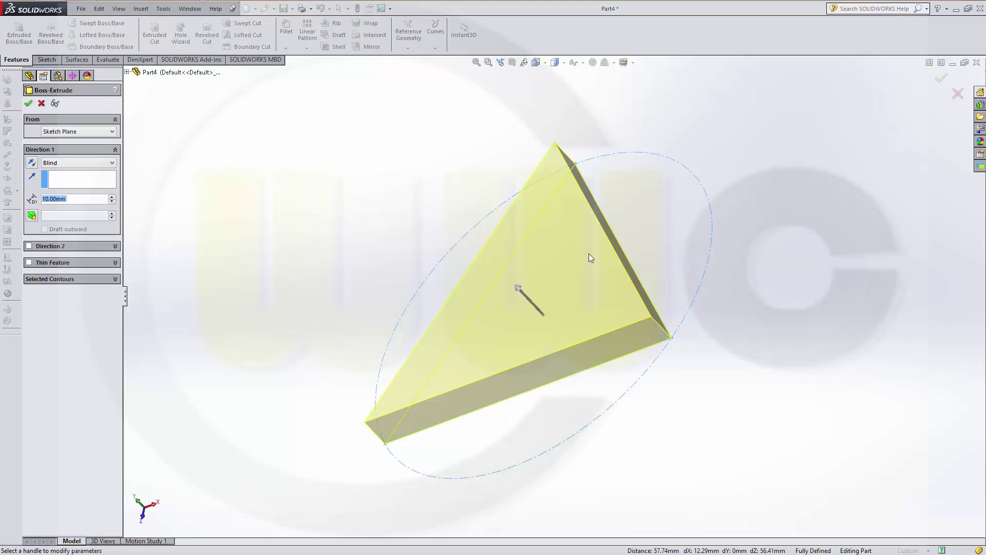
text(100)
key(Return)
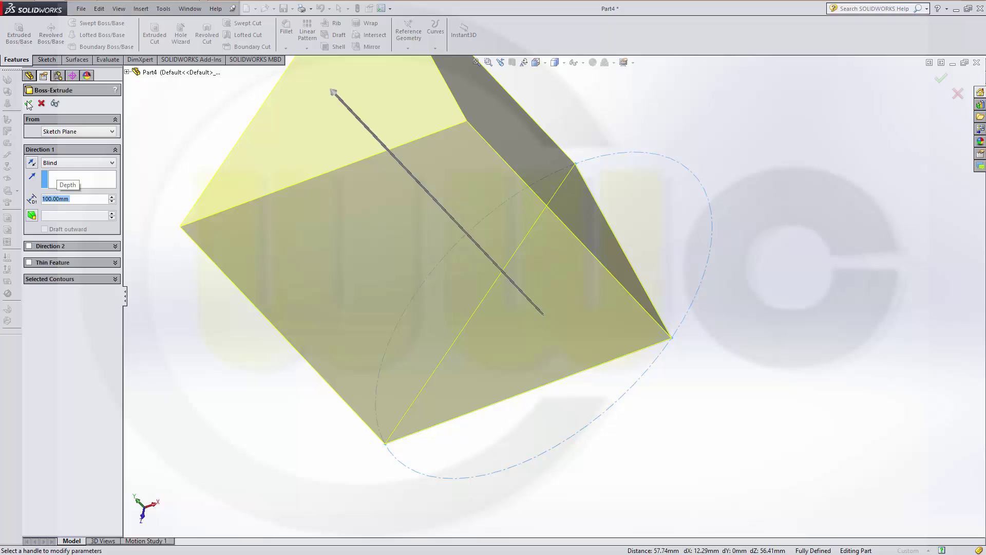
click(27, 103)
middle_drag(335, 273, 211, 290)
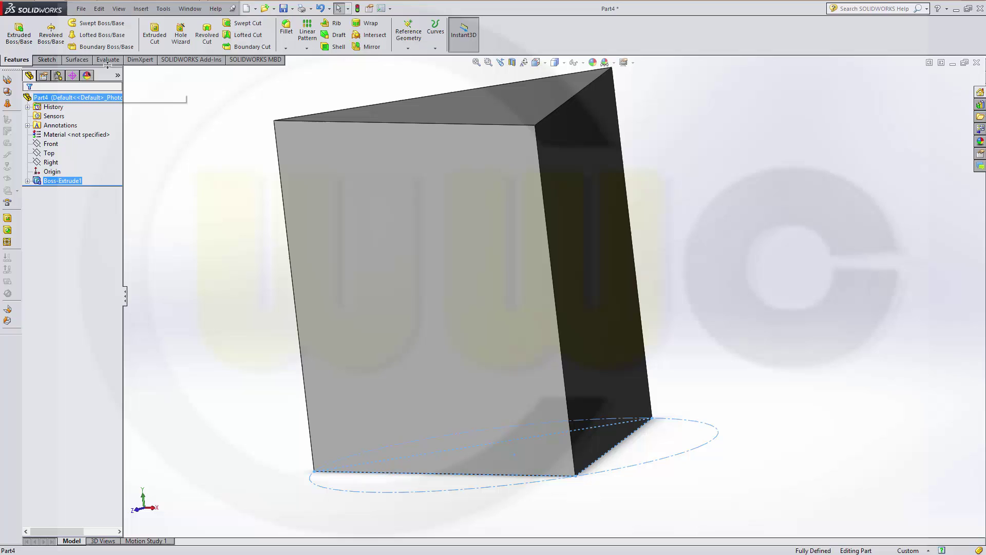
Set the angular equation units to degrees in the Equations editor
click(164, 9)
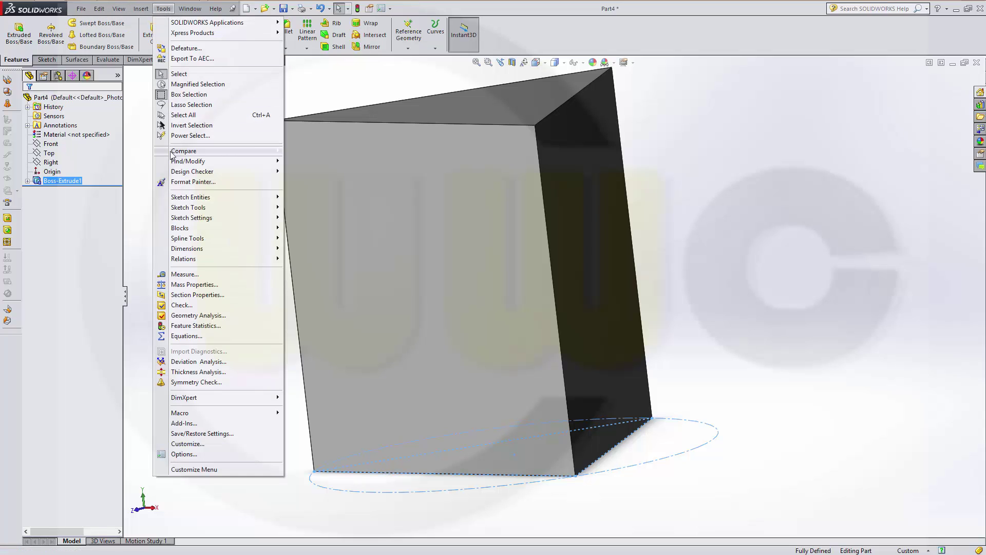
click(186, 337)
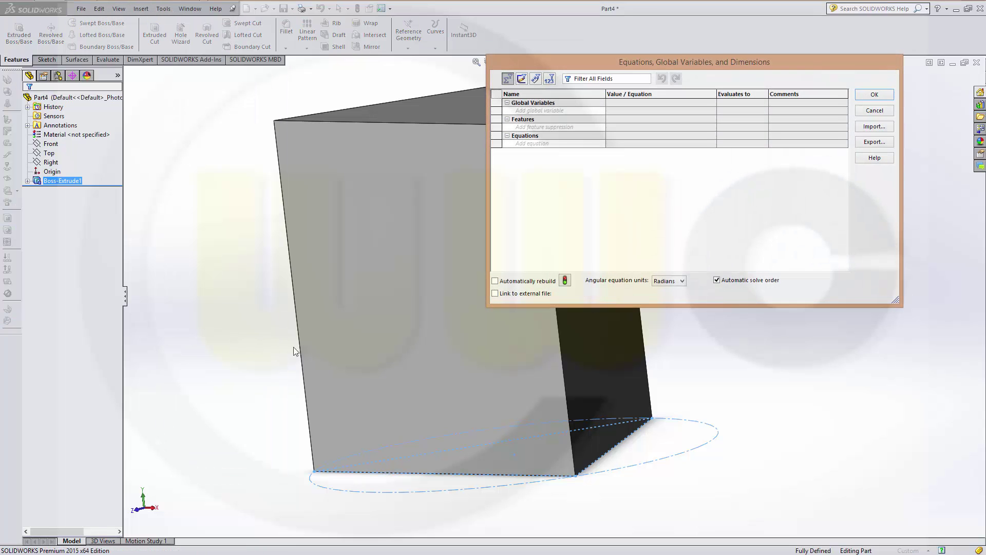
click(682, 281)
click(673, 292)
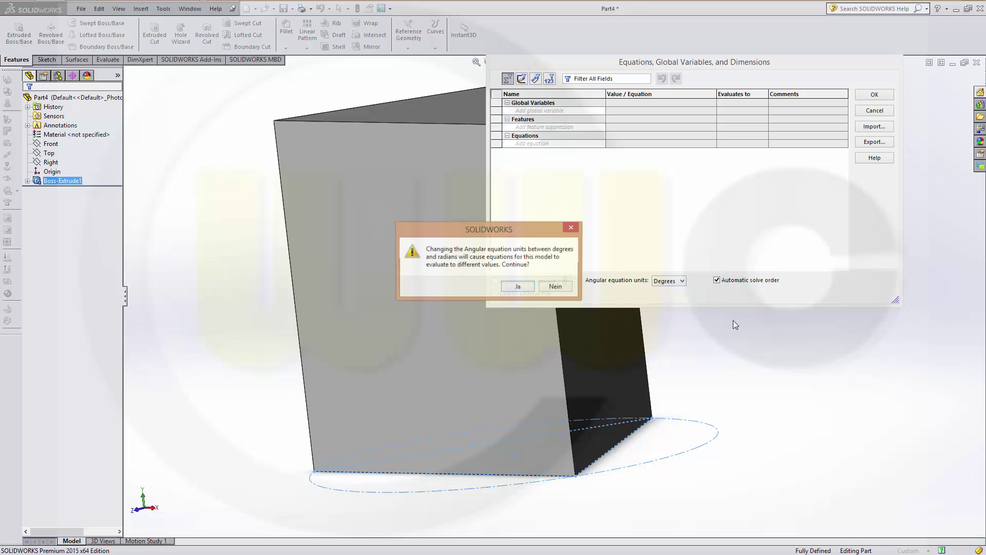
click(506, 287)
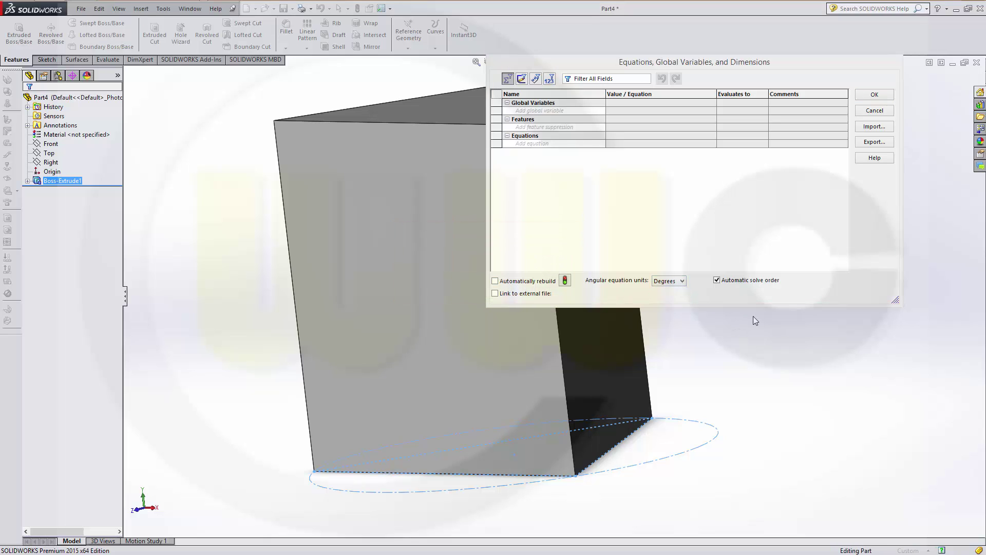
Add global variable draftangle_tetra = arccos(0) - arccos(1/3), evaluating to 19.4712
click(563, 112)
text(draftangle_tetra)
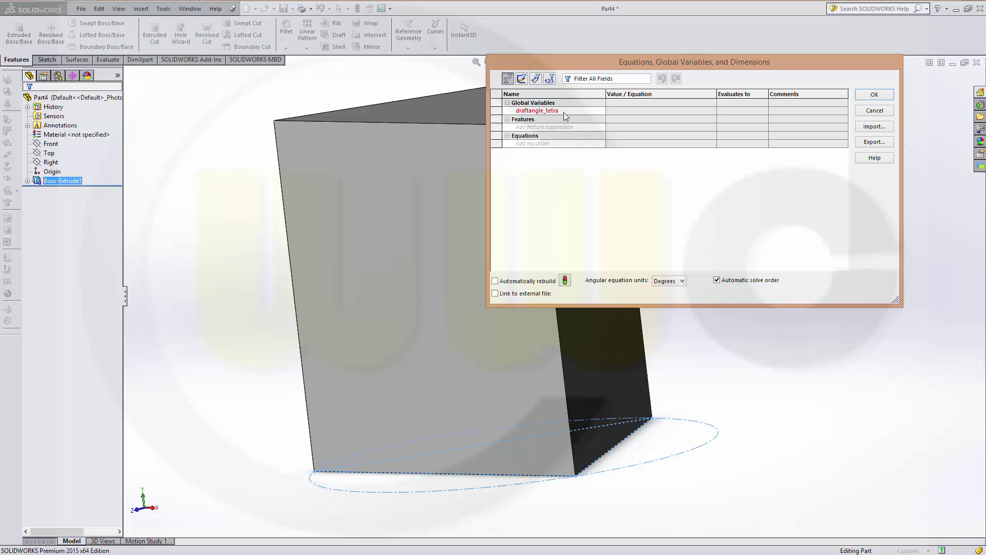
click(639, 111)
mouse_move(623, 121)
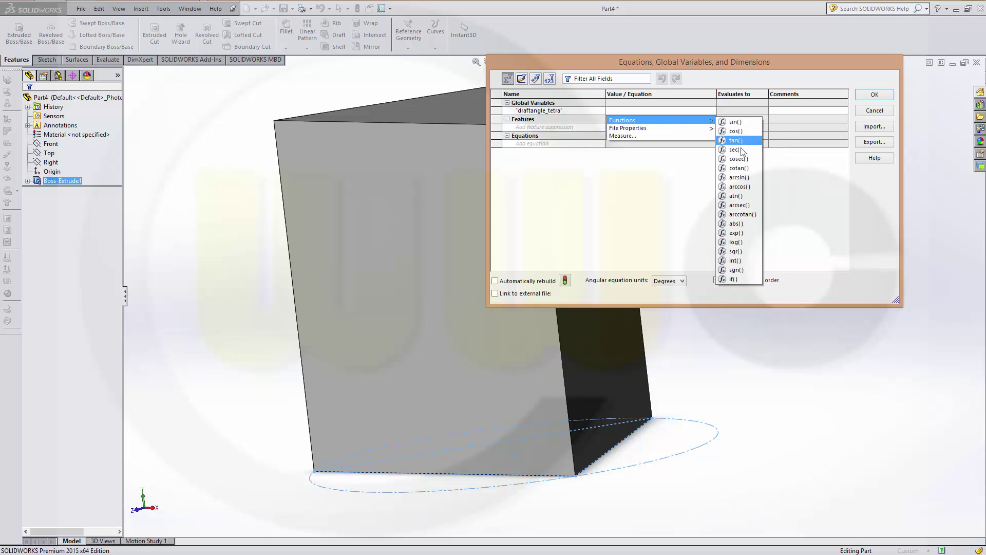
click(740, 186)
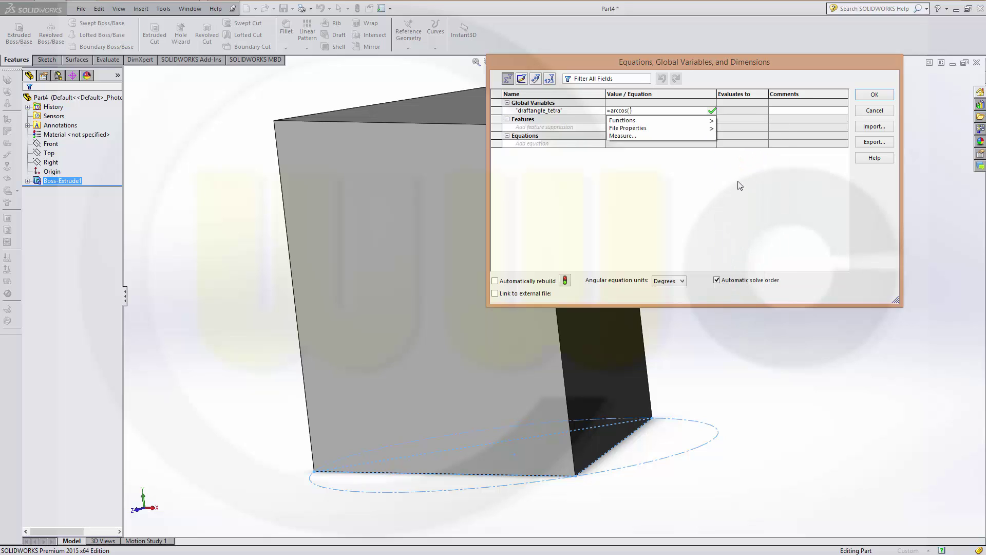
text(0)
click(645, 108)
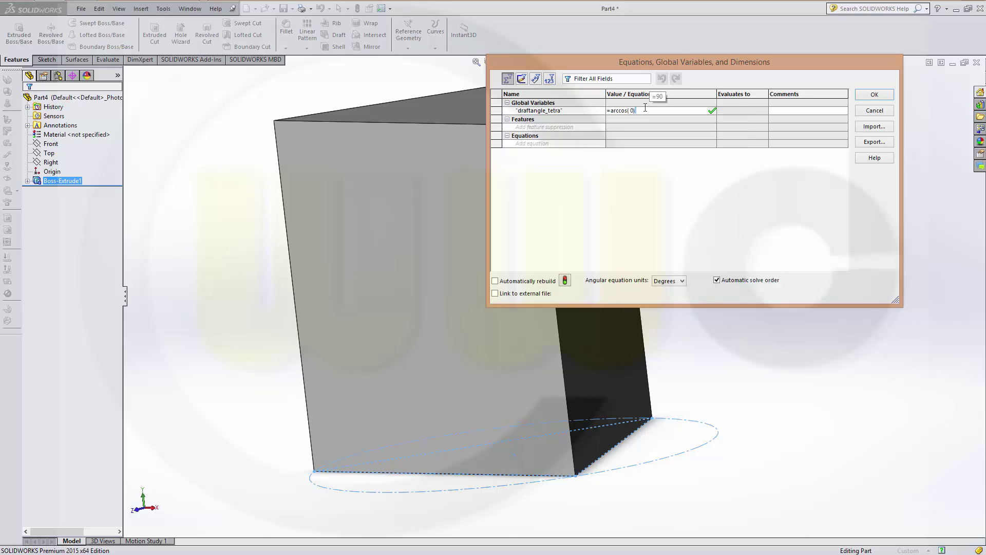
text(-arccos)
text(()
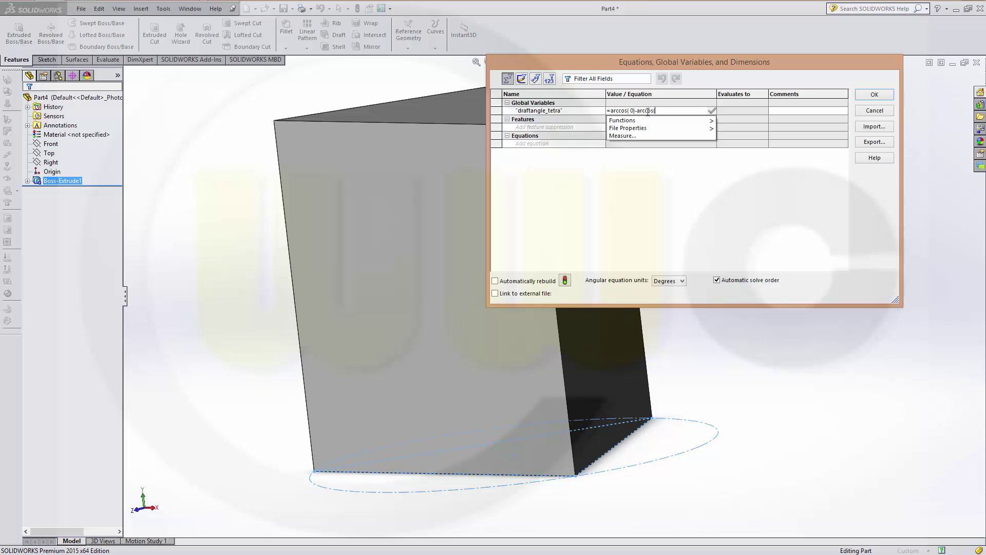
text(1/3)
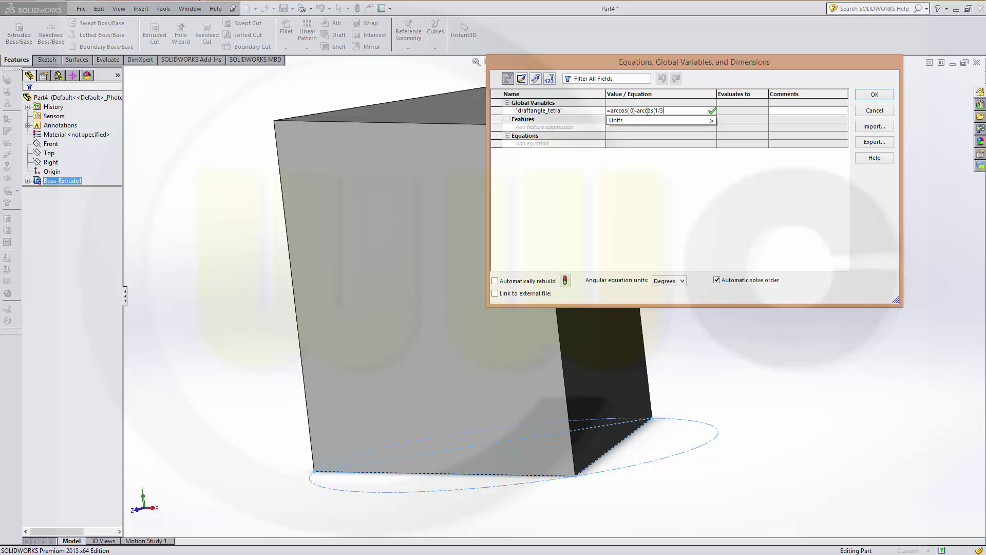
text())
key(Return)
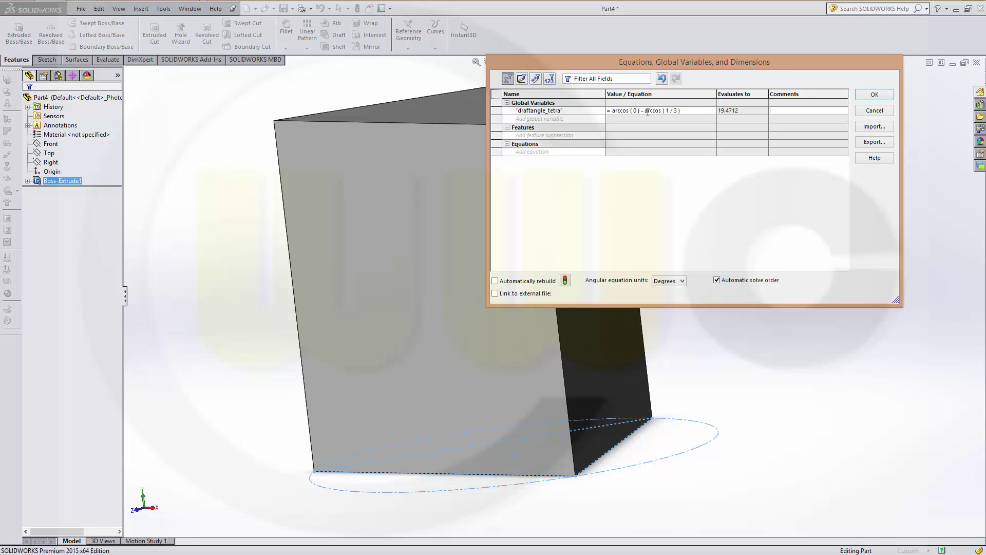
Close the equations editor and start a draft with the bottom face as neutral plane
click(874, 95)
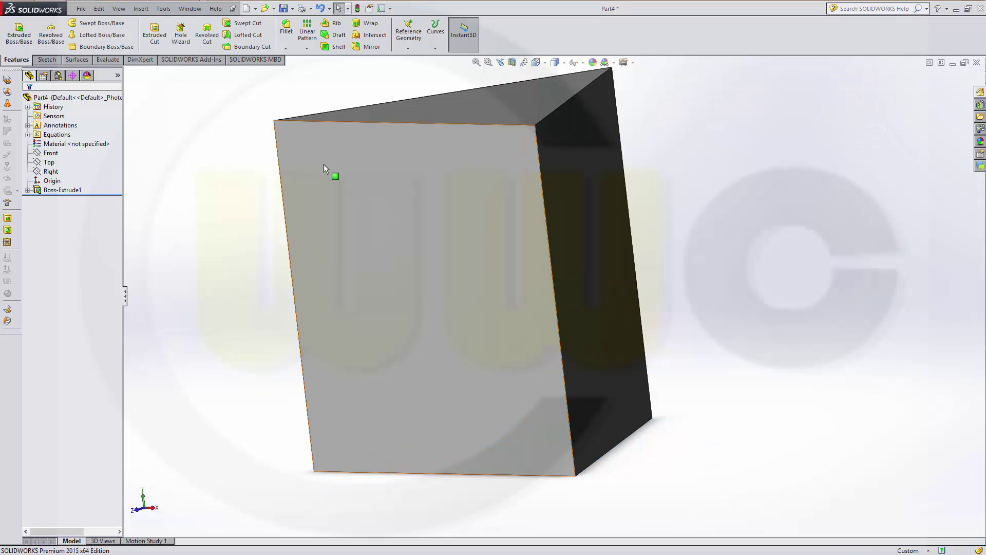
middle_drag(488, 169, 650, 205)
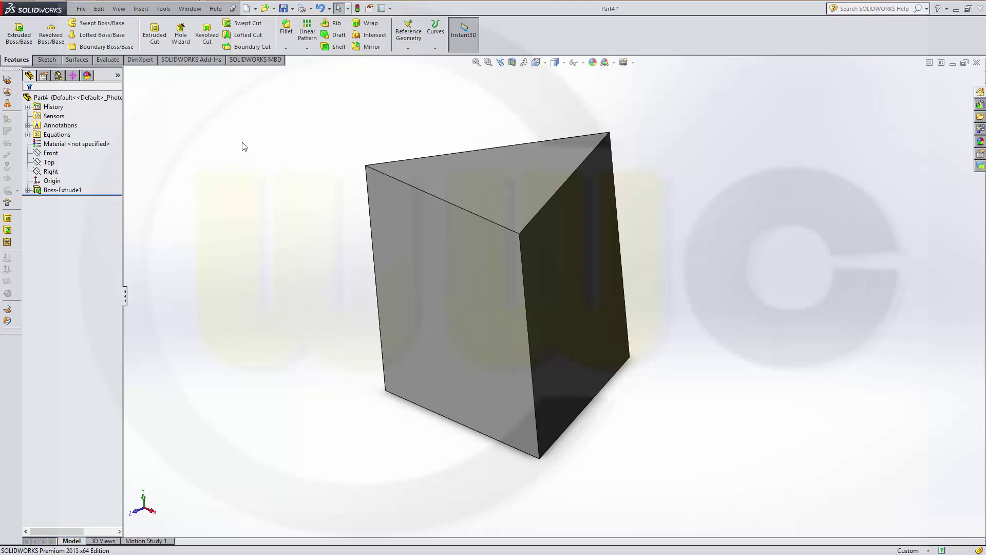
click(339, 34)
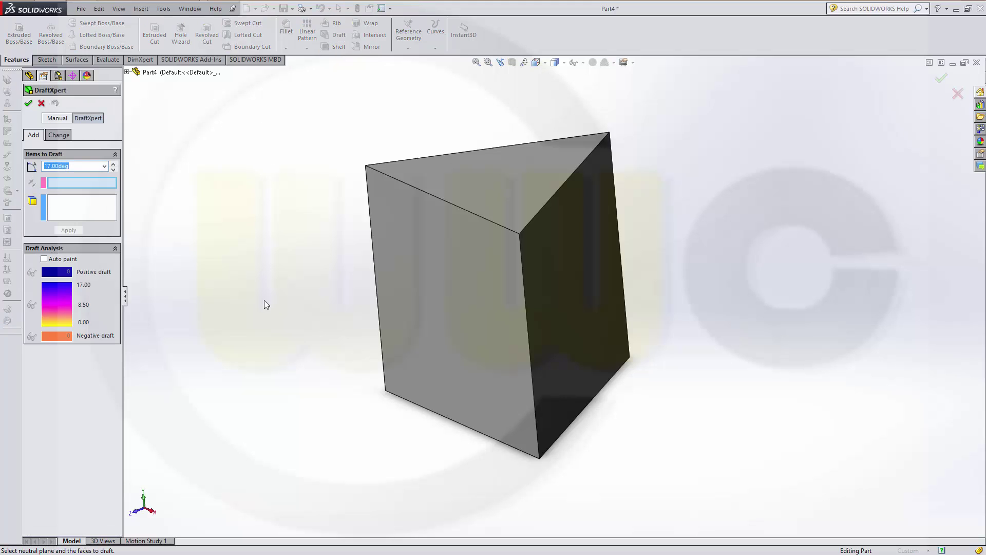
middle_drag(264, 304, 238, 203)
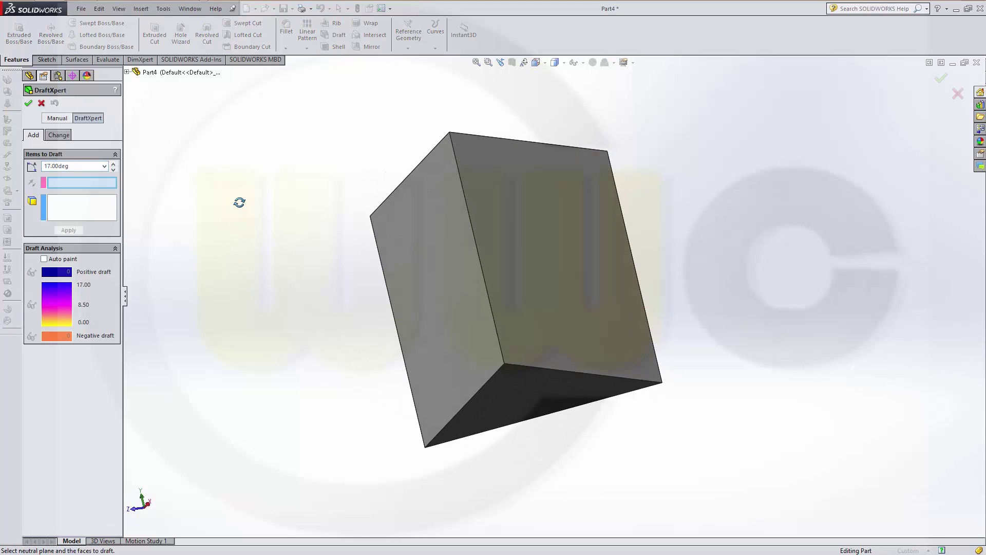
click(509, 406)
mouse_move(278, 185)
middle_down()
mouse_move(213, 121)
mouse_move(260, 211)
middle_up()
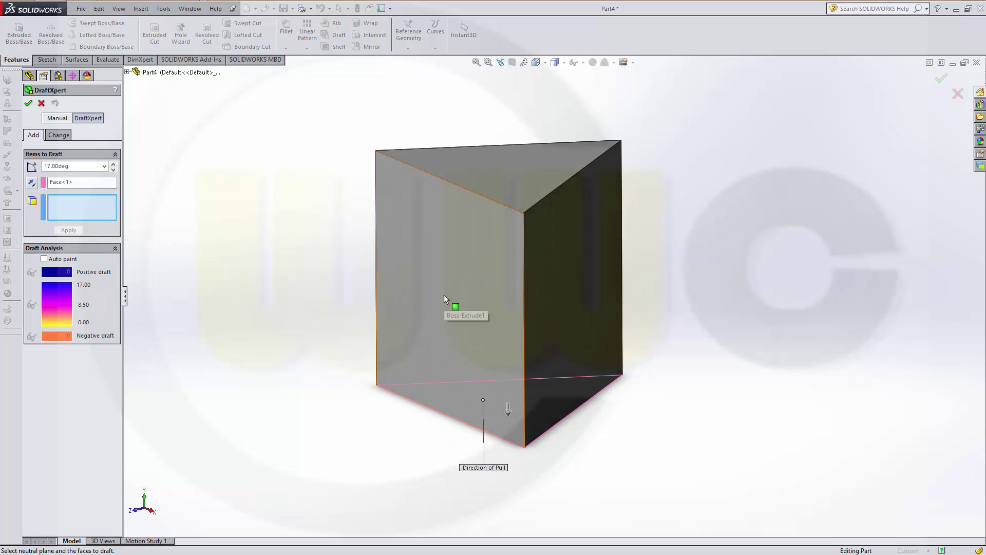
Add the left, right and front side faces as the faces to draft
click(431, 292)
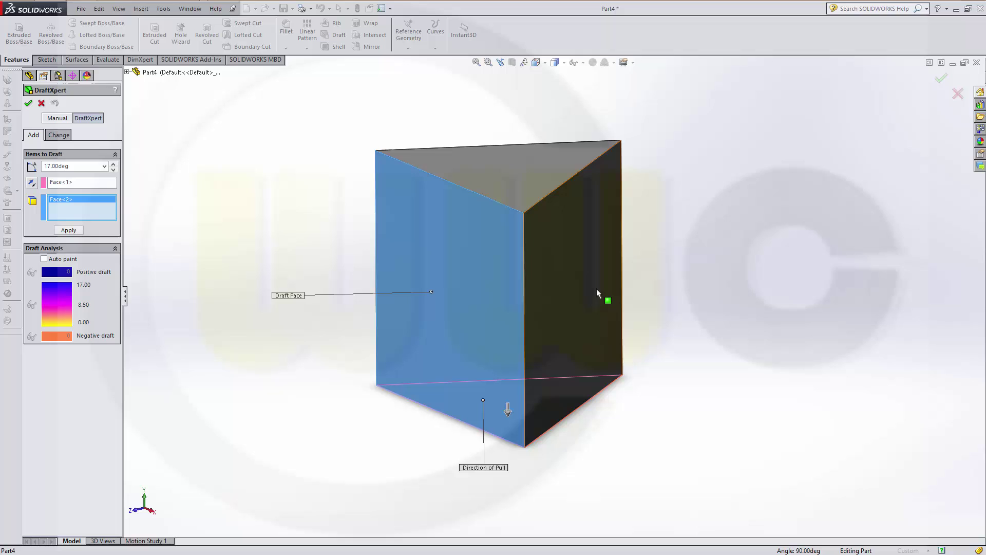
click(597, 290)
mouse_move(688, 290)
middle_down()
mouse_move(702, 275)
mouse_move(583, 301)
middle_up()
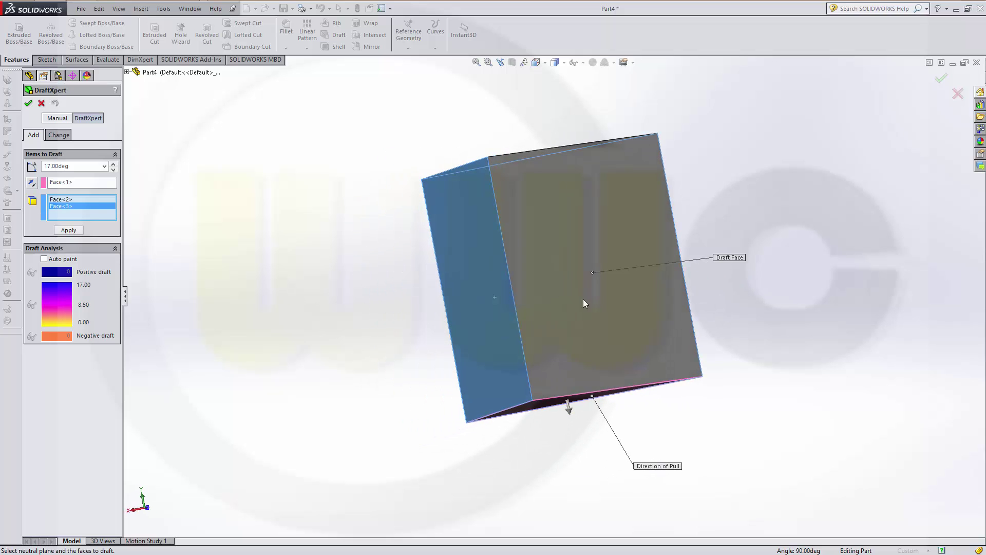
click(578, 257)
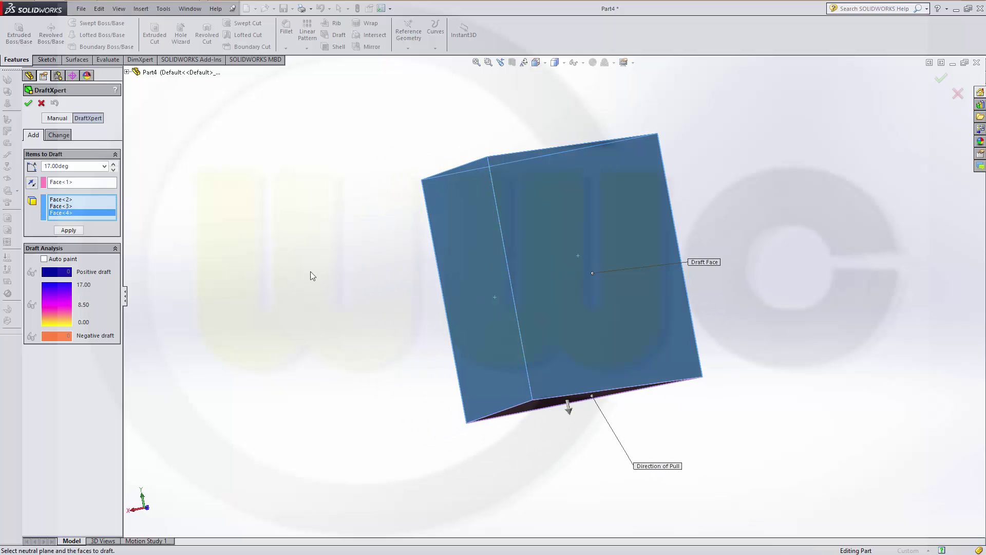
Edit the 17.00deg draft angle field, which rejects a non-numeric entry
drag(70, 166, 2, 162)
text(draf)
key(Return)
drag(66, 166, 47, 166)
right_click(50, 166)
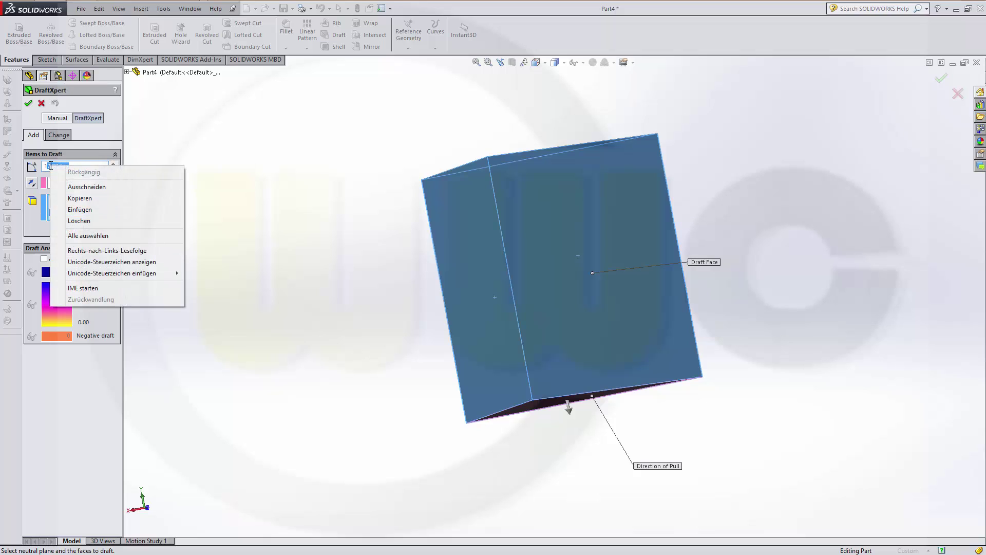
click(52, 167)
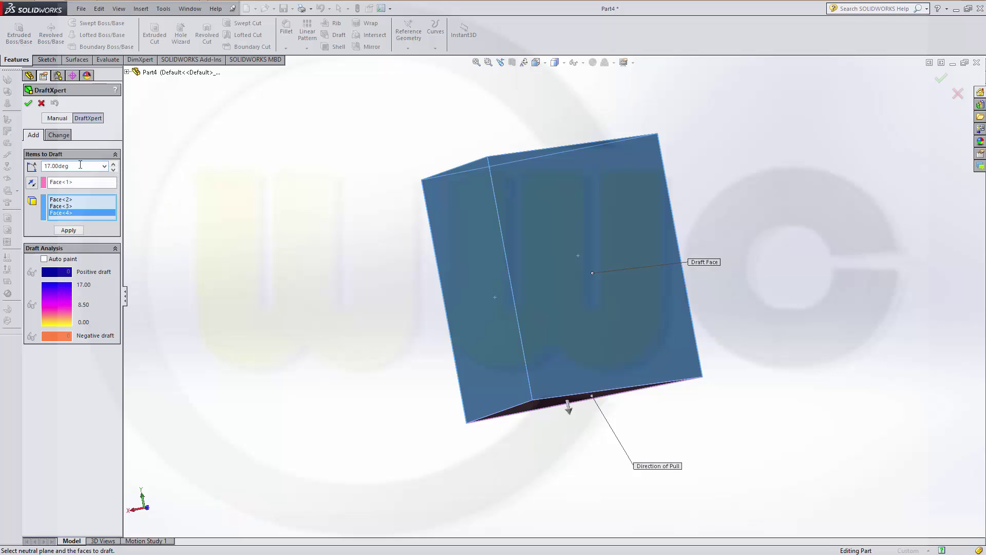
Apply the 17° draft as Draft1, then reopen Draft1 for editing
click(28, 103)
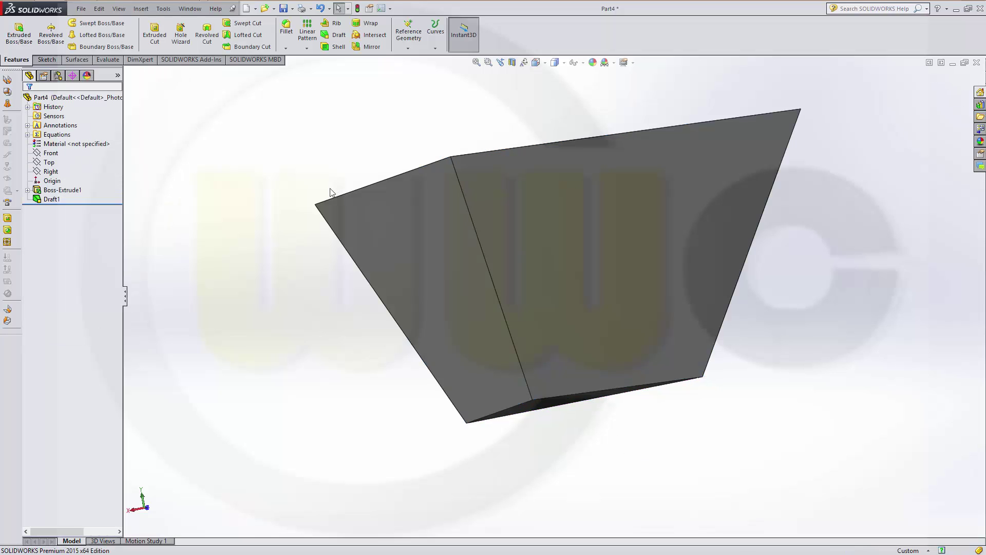
click(55, 201)
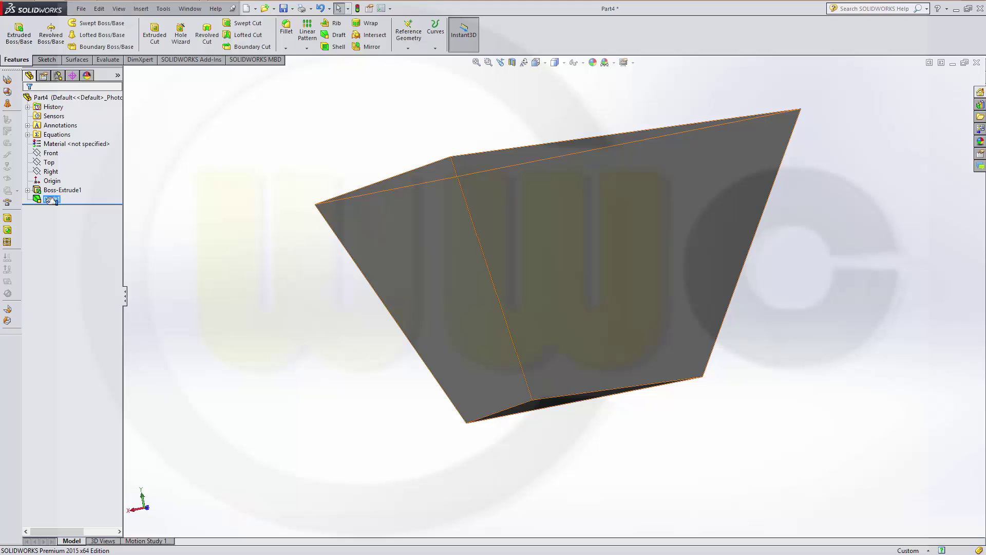
click(40, 202)
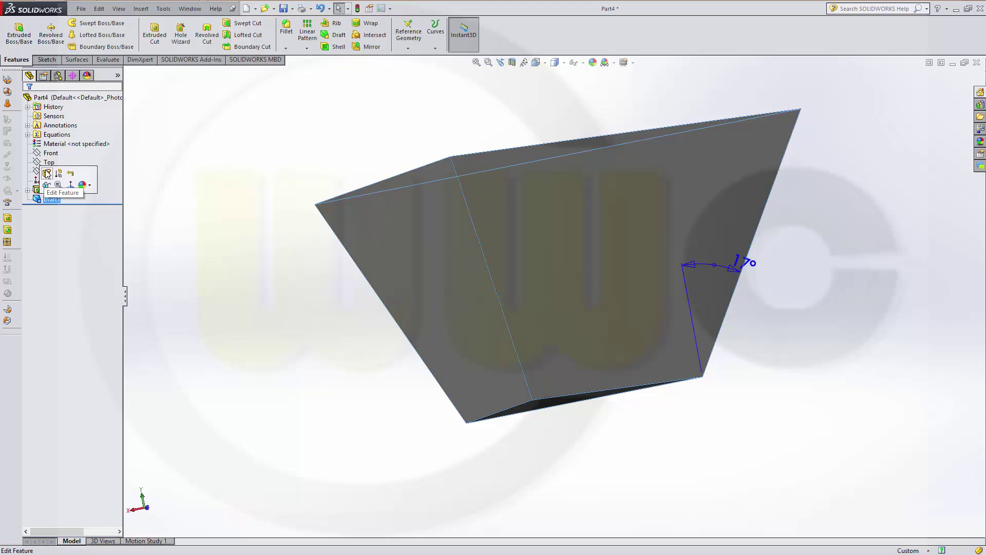
click(47, 174)
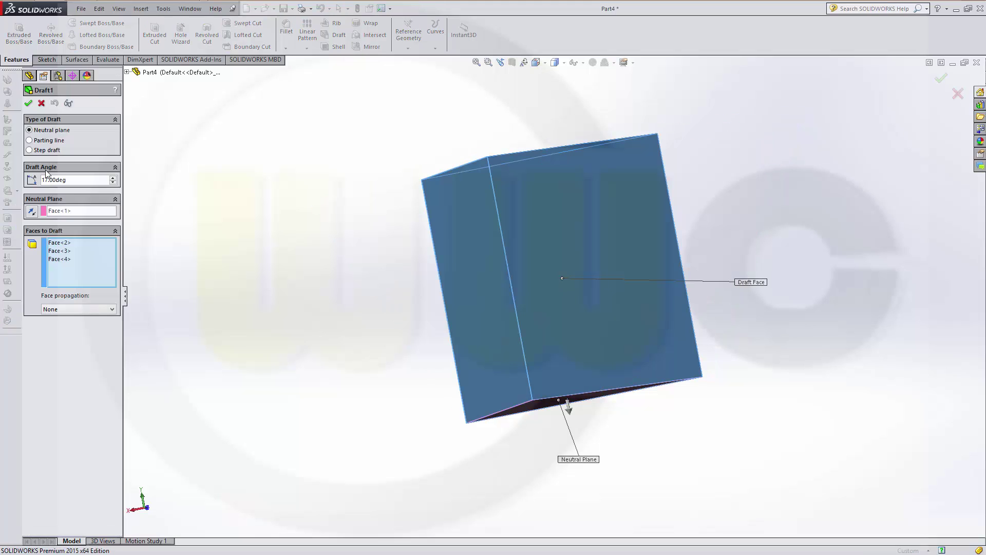
Flip the draft direction upward and set the angle to draftangle_tetra (19.47°)
click(31, 213)
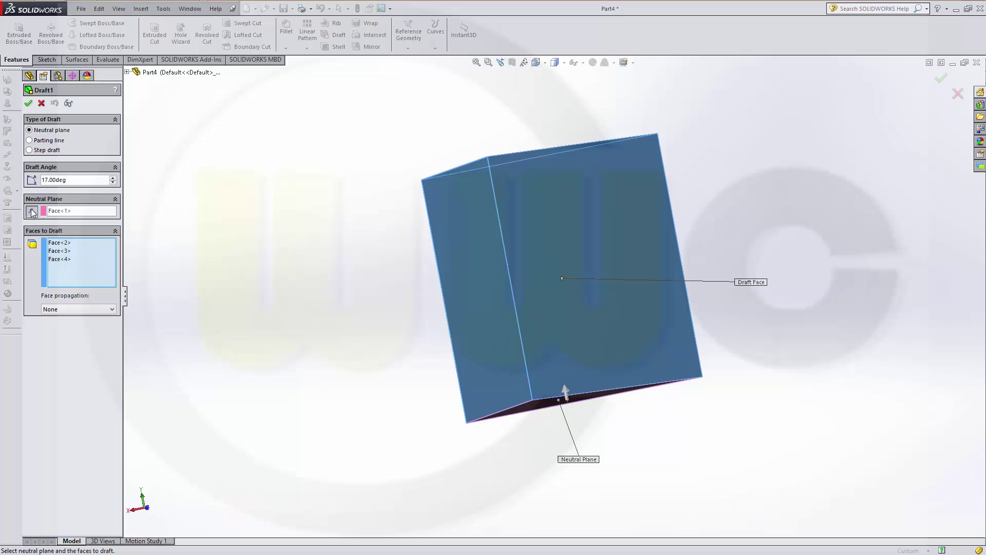
double_click(81, 181)
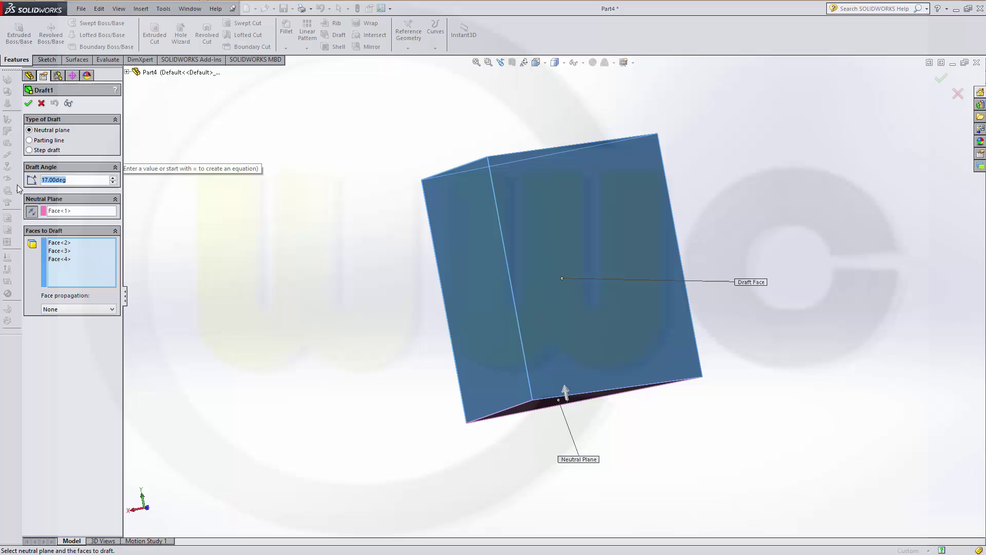
text(=d)
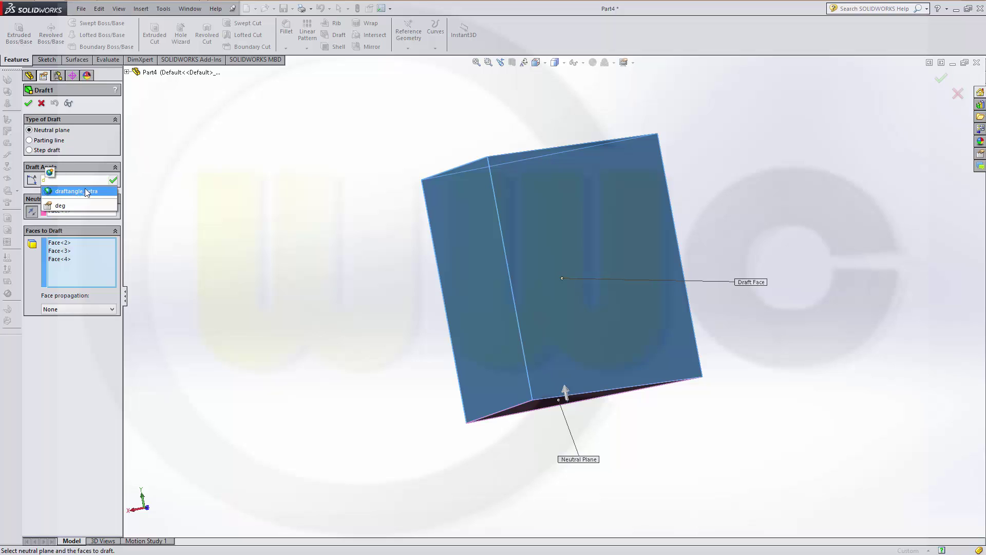
click(86, 190)
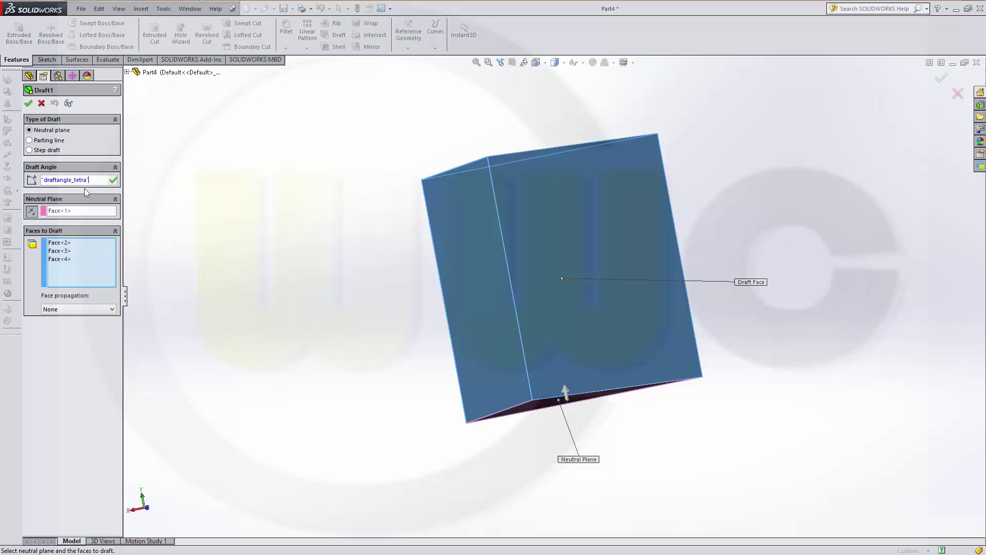
click(113, 180)
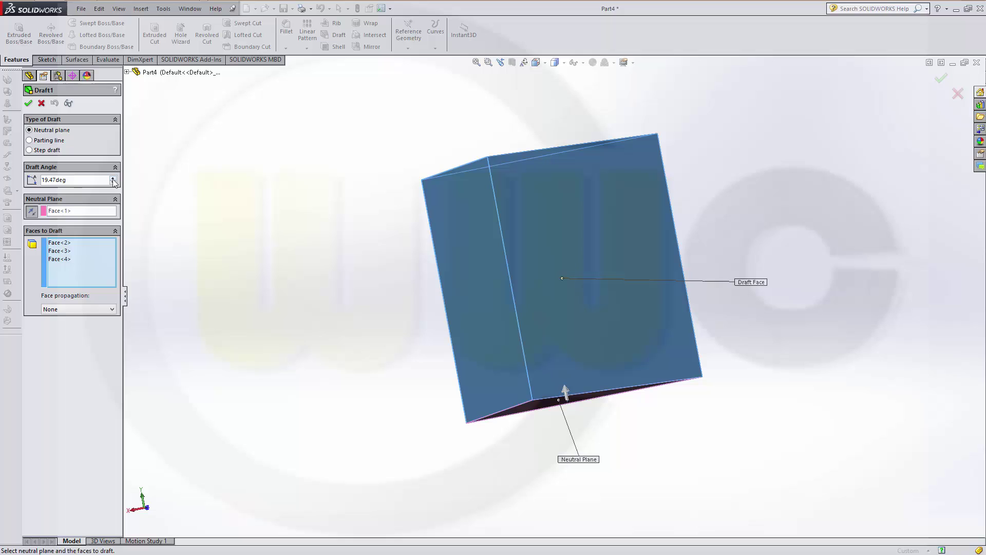
Apply the edited draft, measure a slanted edge as 100 mm, and orbit the tetrahedron
click(28, 104)
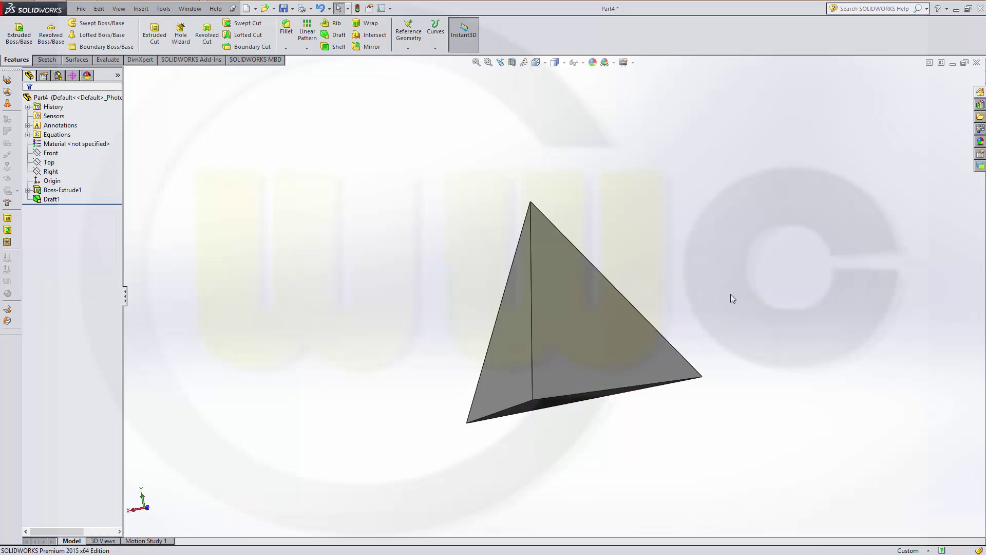
mouse_move(732, 298)
middle_down()
mouse_move(584, 198)
mouse_move(557, 249)
mouse_move(531, 217)
mouse_move(548, 228)
middle_up()
click(108, 61)
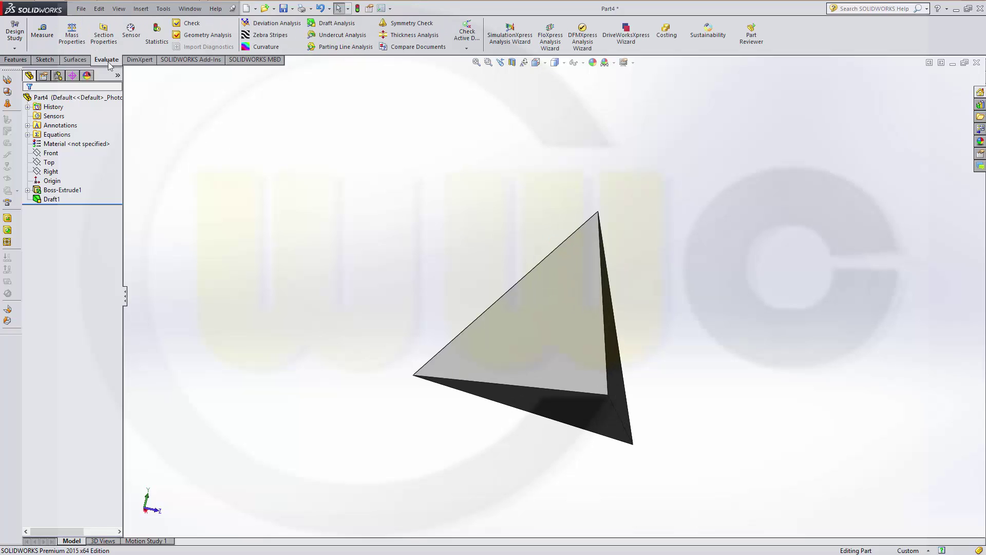
click(43, 31)
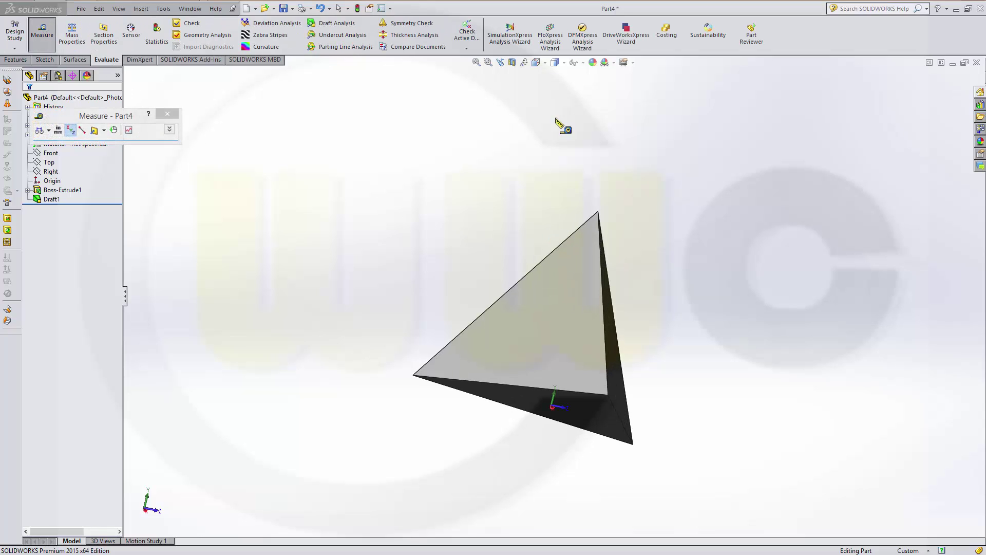
click(533, 269)
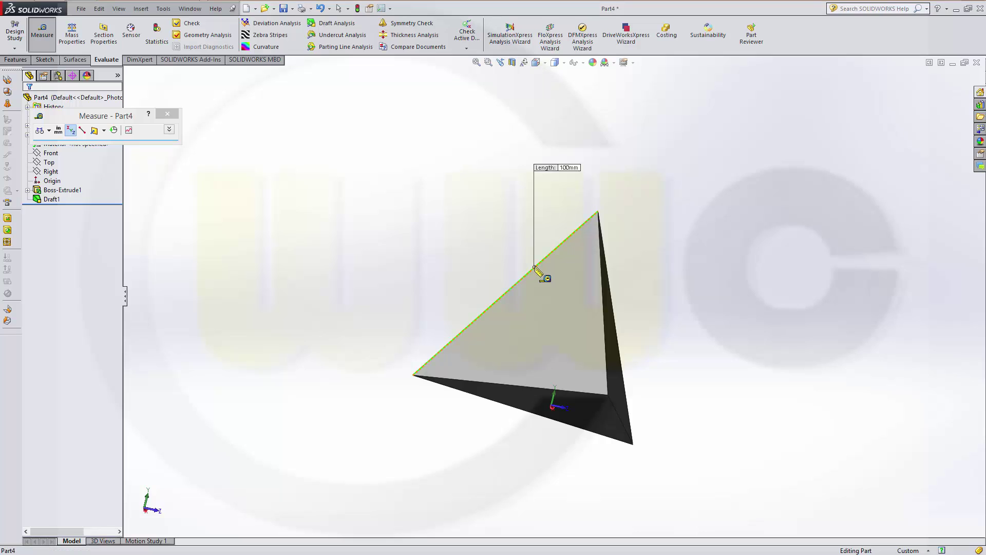
key(Escape)
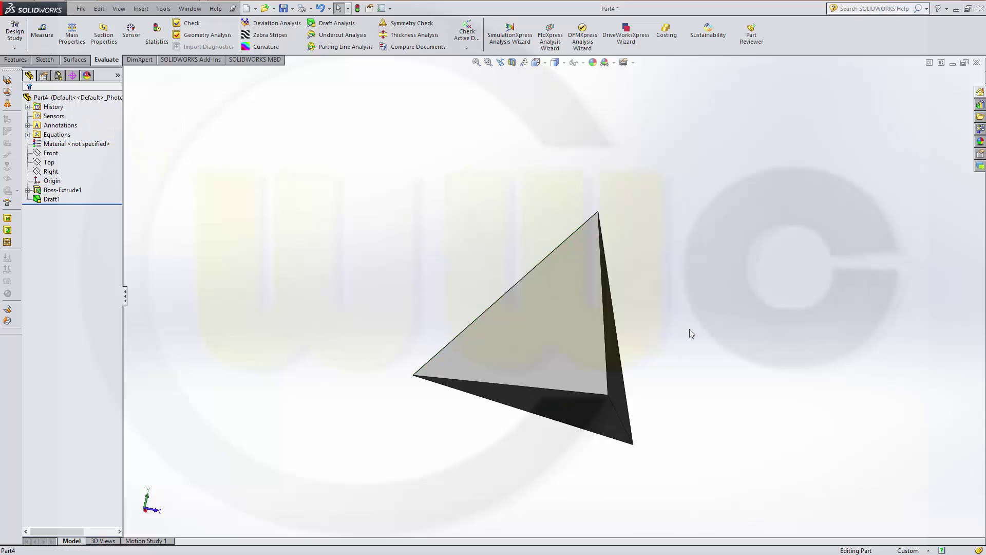
middle_drag(690, 333, 679, 339)
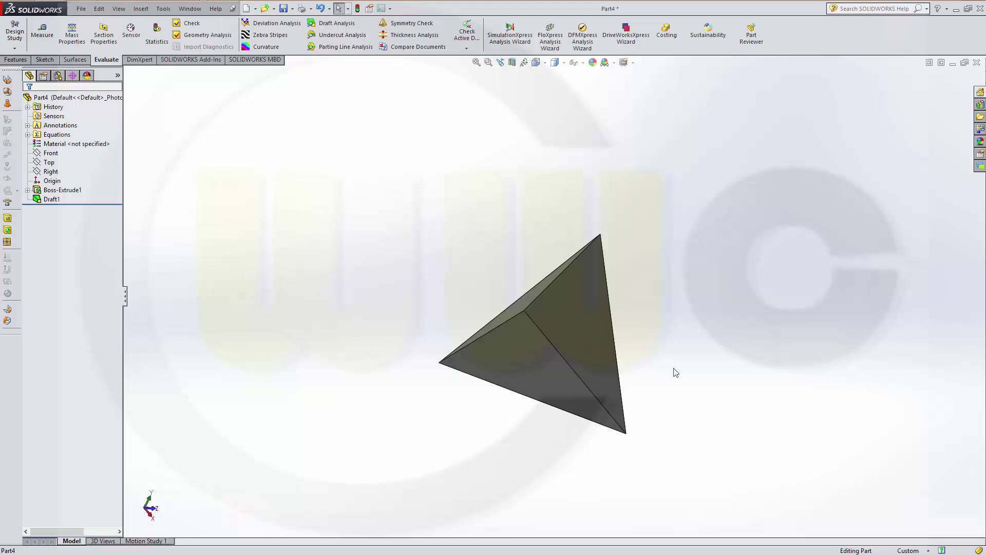
scroll(563, 447, down, 2)
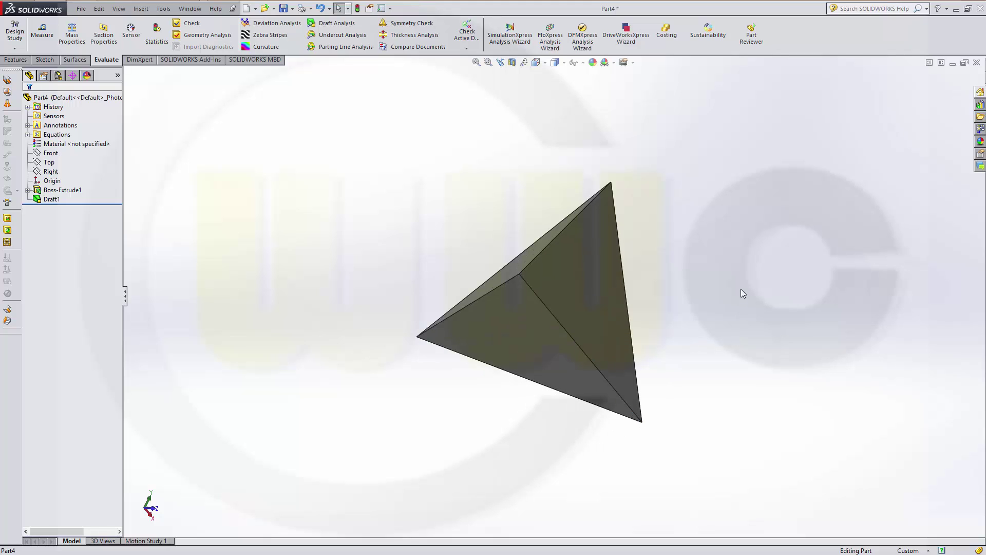
scroll(736, 294, down, 2)
middle_drag(692, 312, 695, 284)
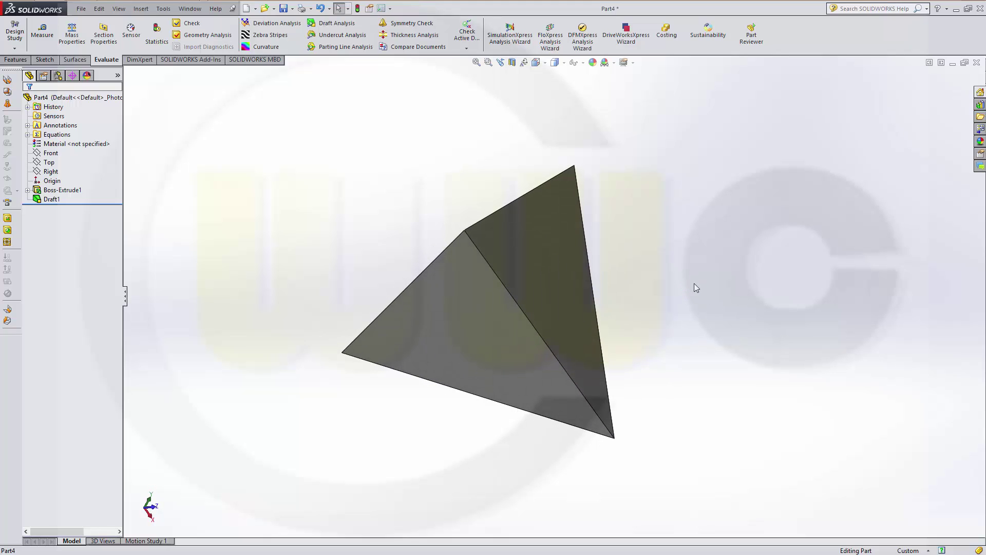